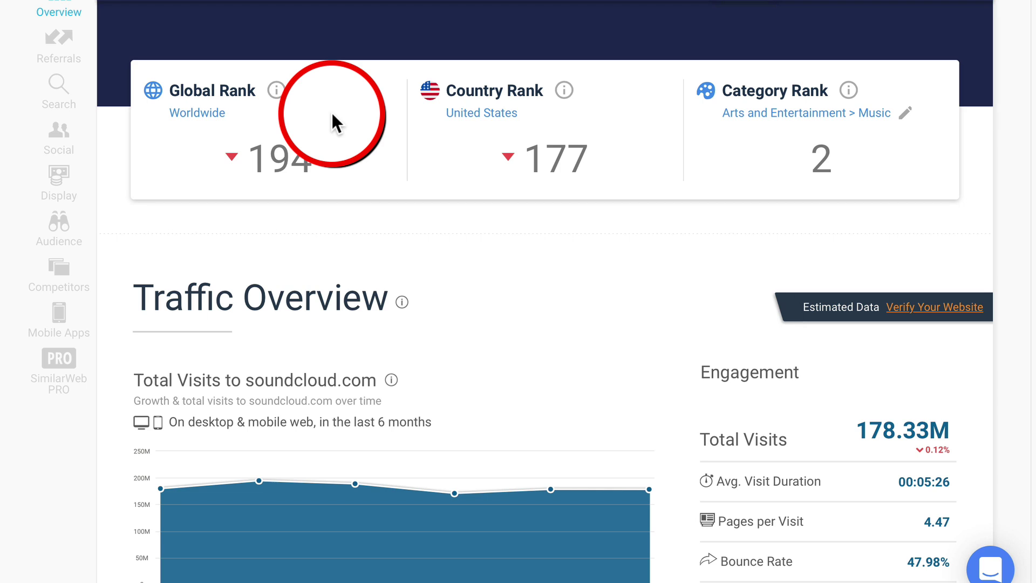
pyautogui.scroll(-3, 549, 352)
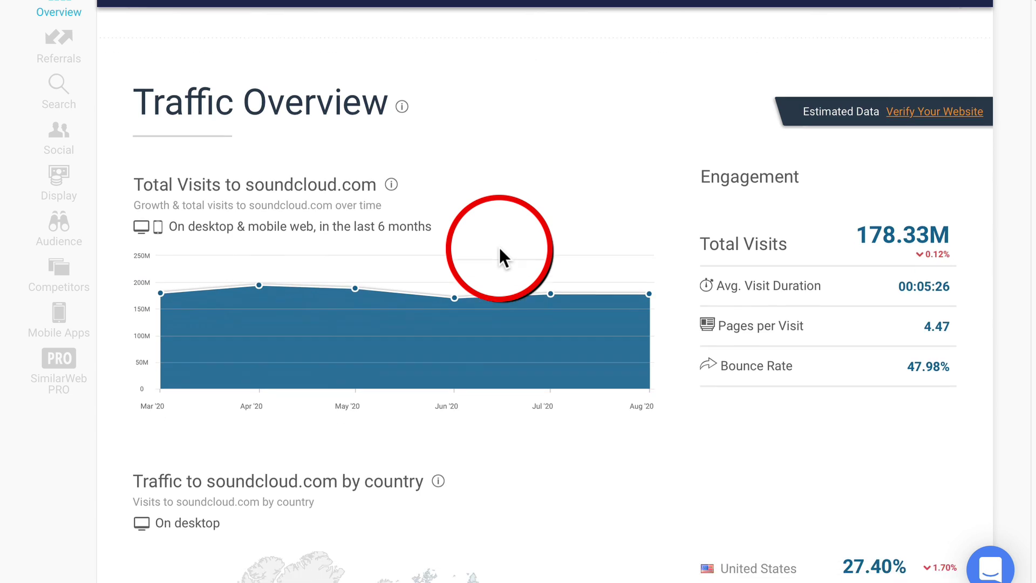
pyautogui.scroll(-2, 499, 257)
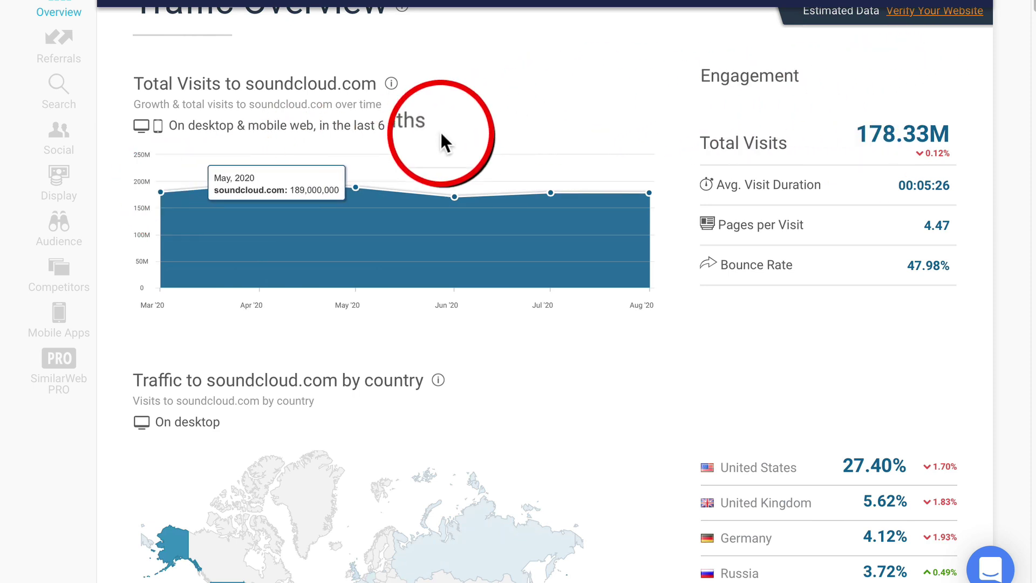
pyautogui.moveTo(254, 194)
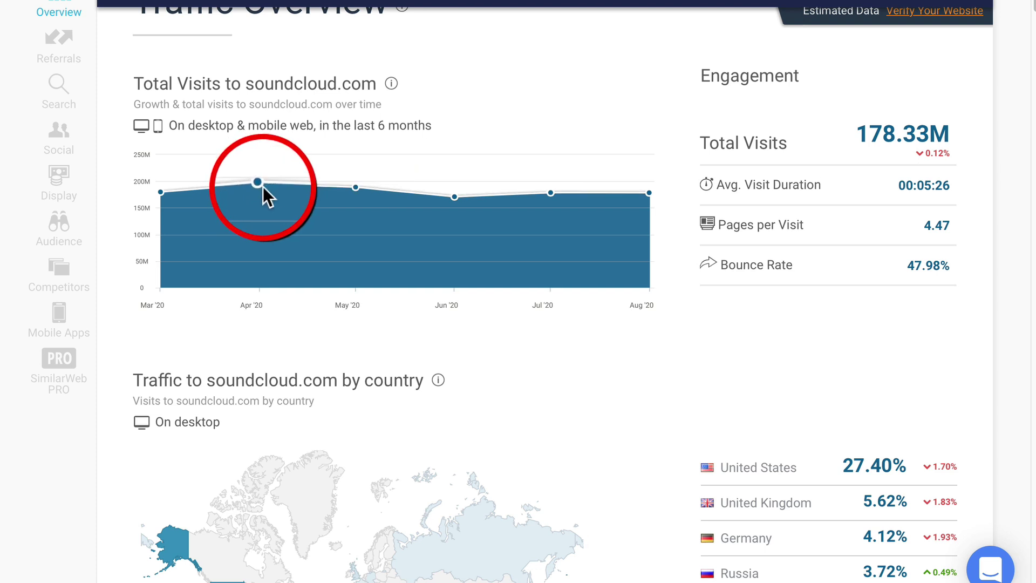
pyautogui.scroll(-5, 611, 393)
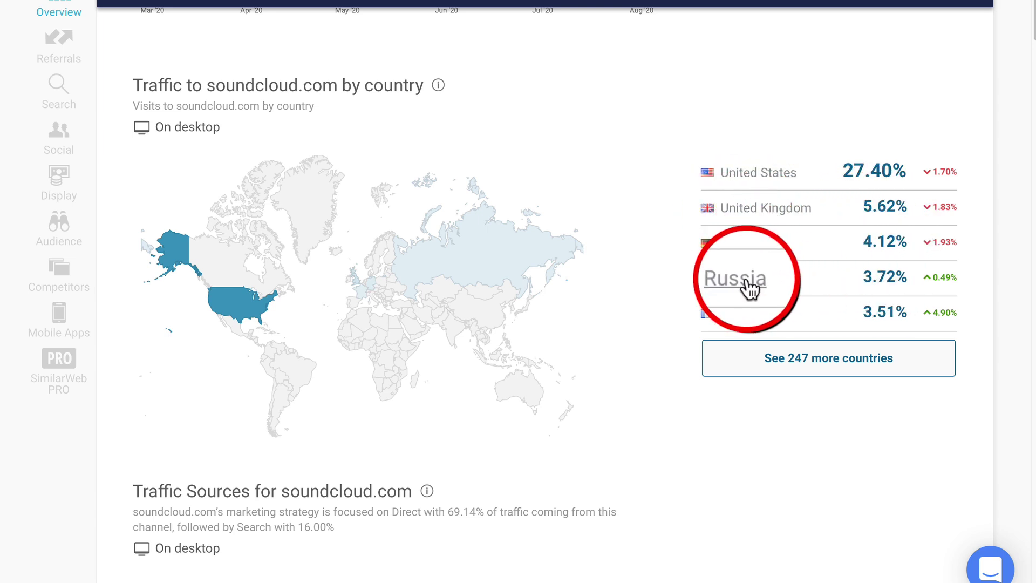
# Scroll through soundcloud.com's Traffic Sources, Referrals and Search keyword sections in SimilarWeb.
pyautogui.scroll(-1, 762, 375)
pyautogui.scroll(-8, 764, 382)
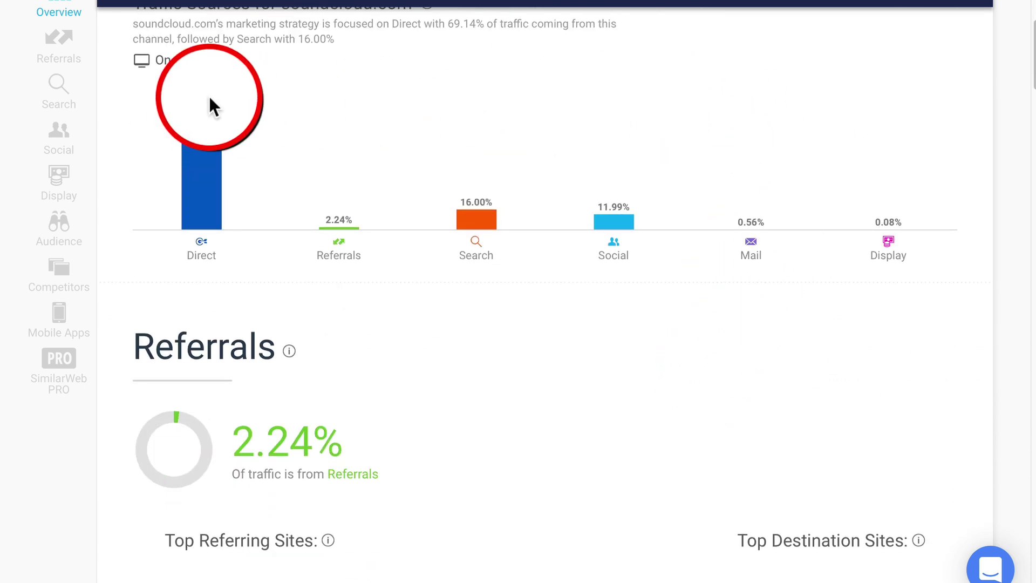
pyautogui.scroll(-1, 627, 175)
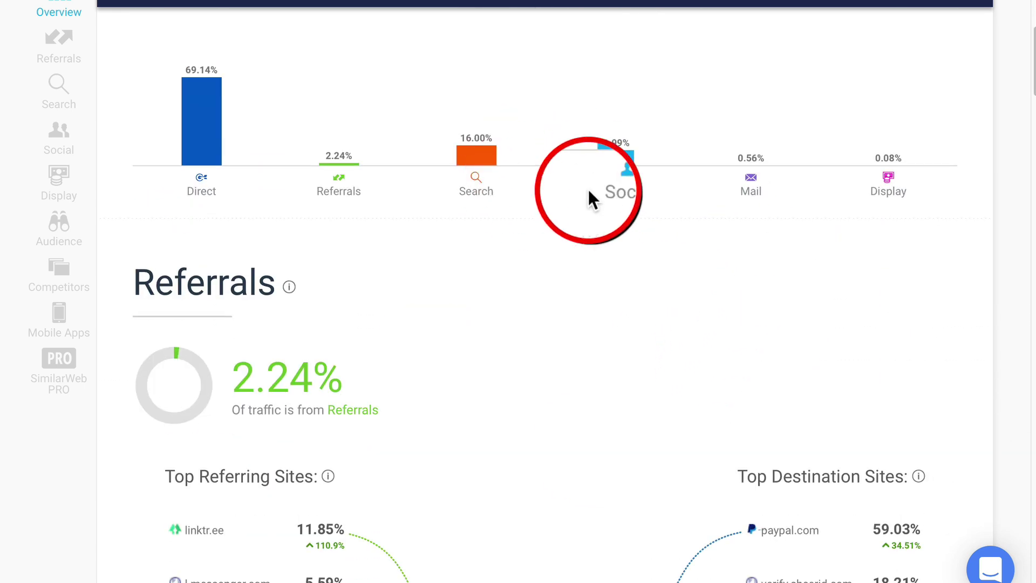
pyautogui.scroll(-1, 578, 431)
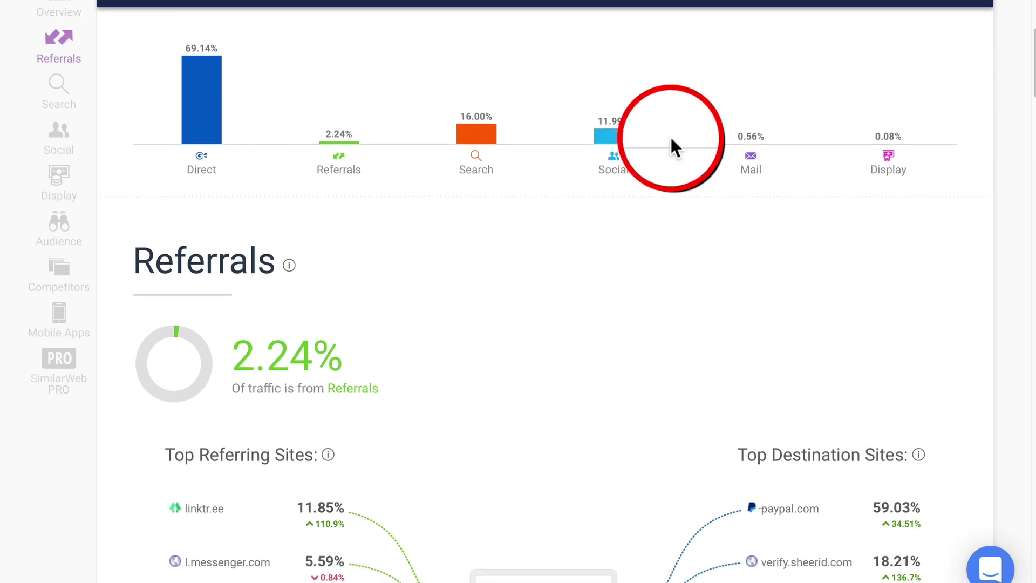
pyautogui.scroll(-4, 631, 378)
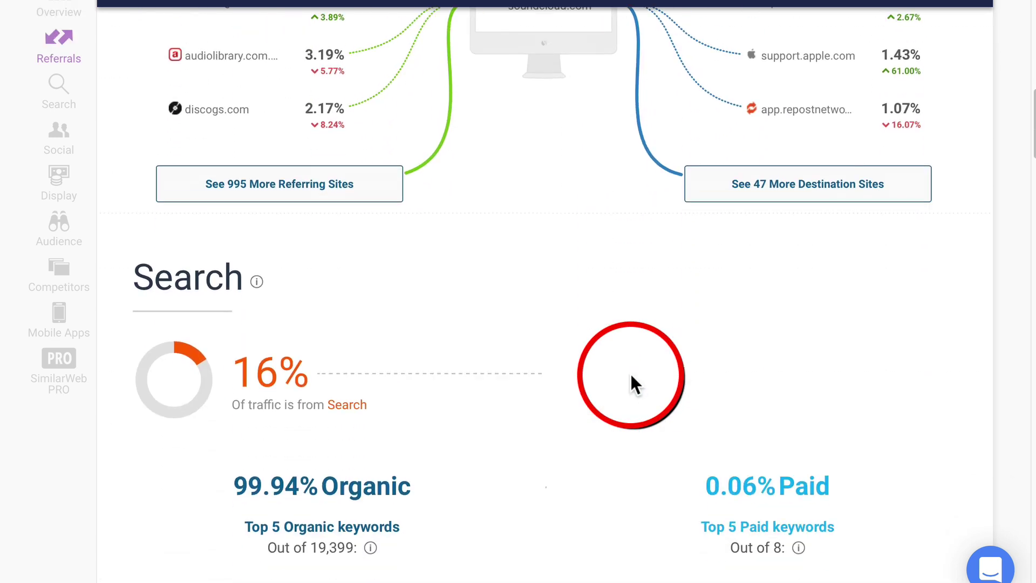
pyautogui.scroll(-12, 630, 374)
pyautogui.scroll(1, 655, 238)
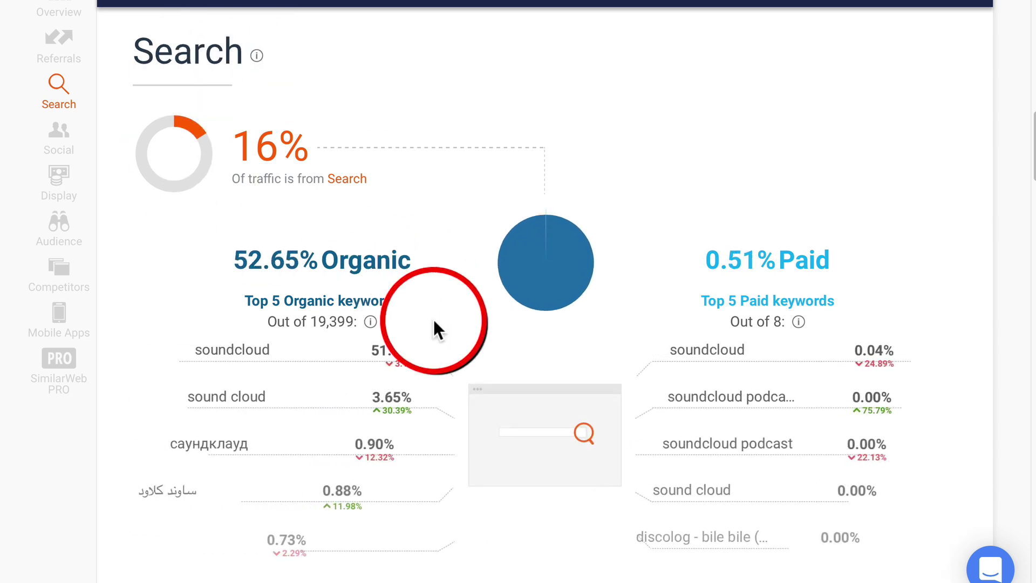
pyautogui.scroll(-1, 434, 335)
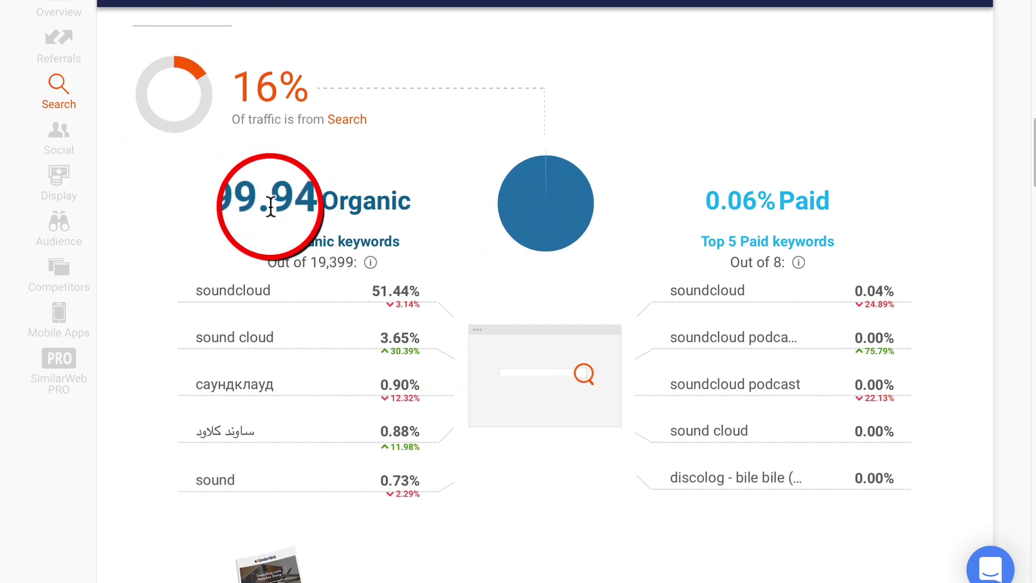
pyautogui.scroll(-10, 472, 402)
pyautogui.scroll(-2, 464, 302)
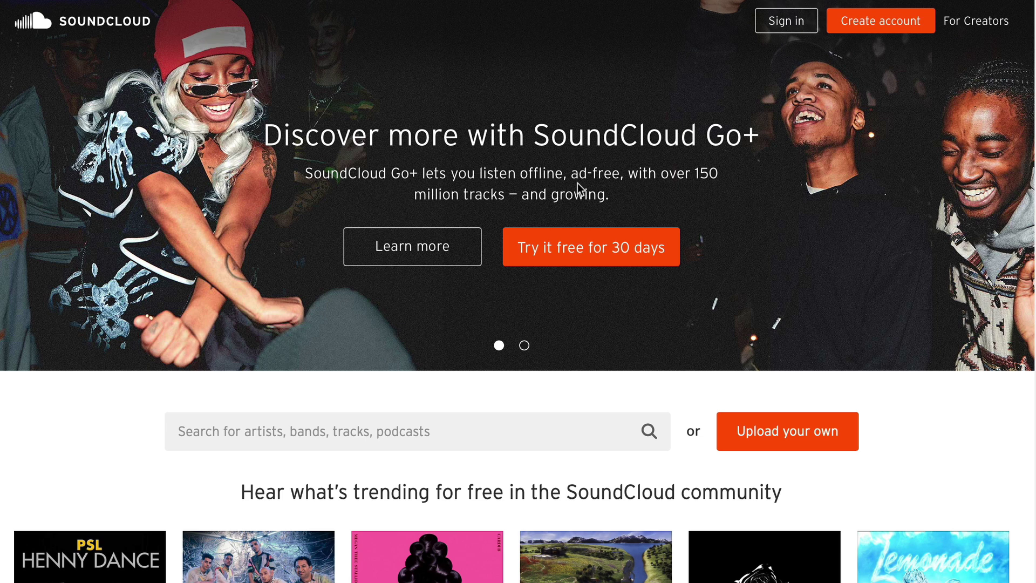
# Search SoundCloud for 'health'.
pyautogui.scroll(-12, 577, 183)
pyautogui.scroll(12, 577, 186)
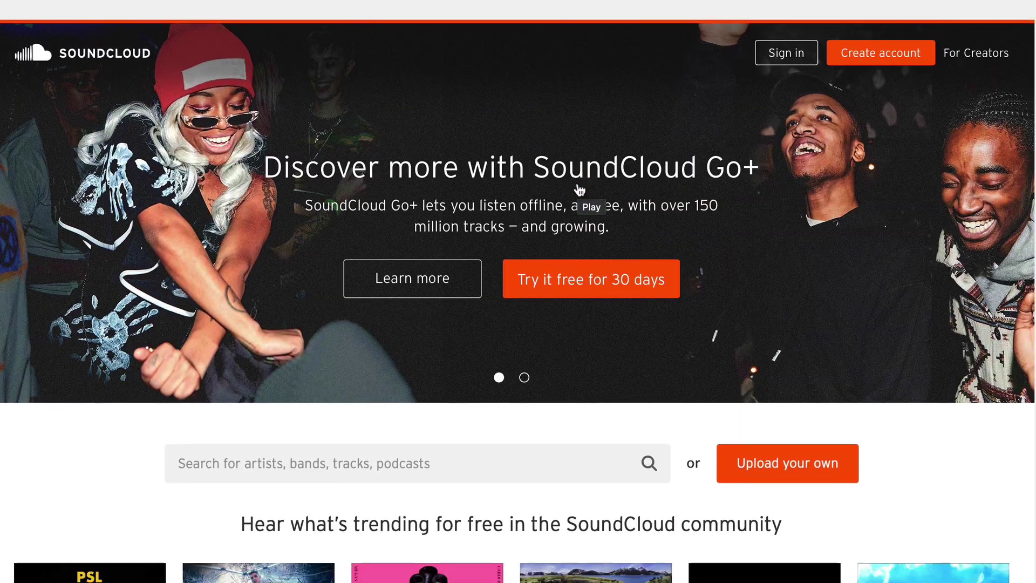
pyautogui.scroll(-2, 340, 373)
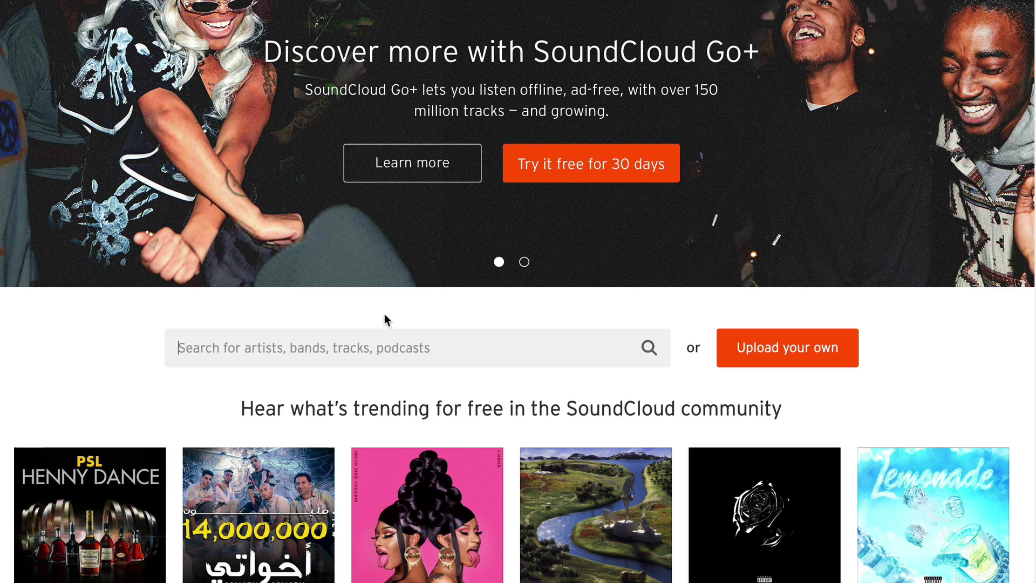
pyautogui.write('health')
pyautogui.press('Return')
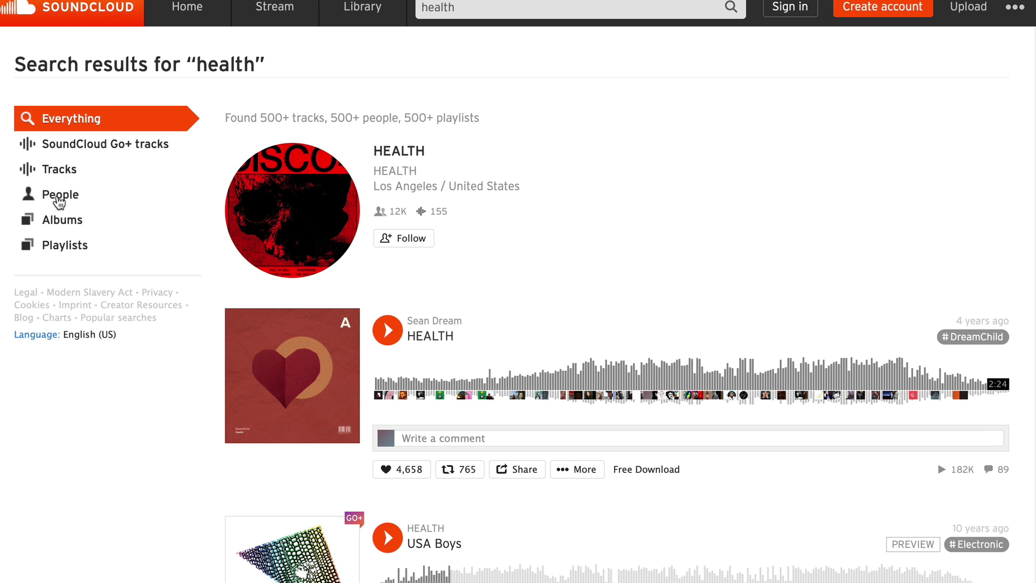
pyautogui.click(56, 199)
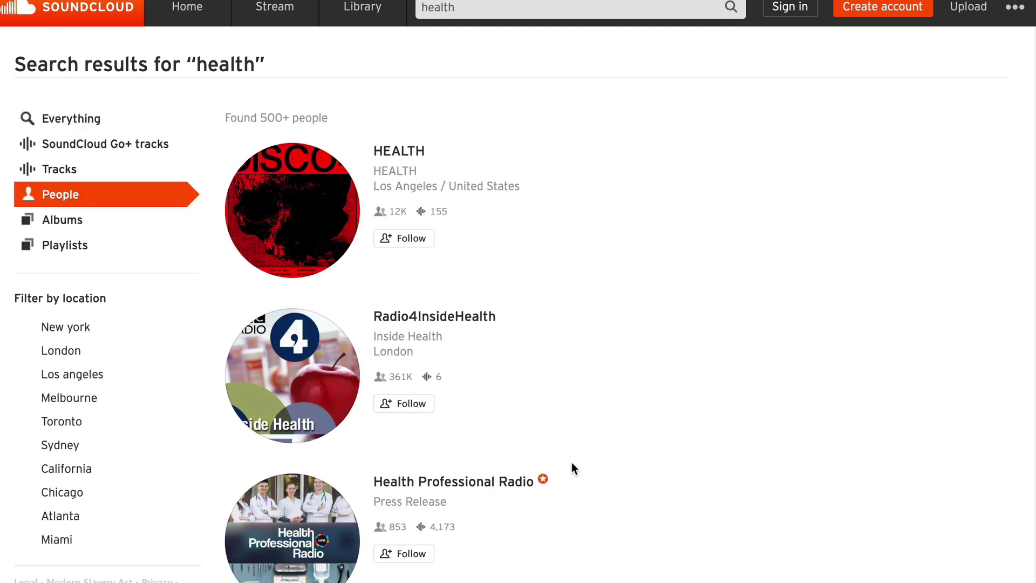
pyautogui.scroll(-1, 537, 396)
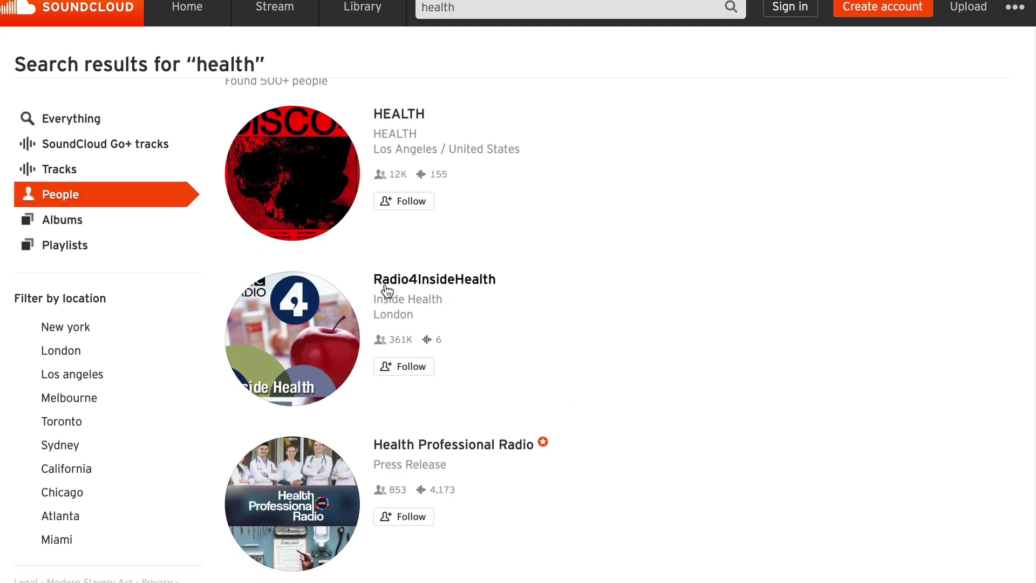
pyautogui.click(441, 280)
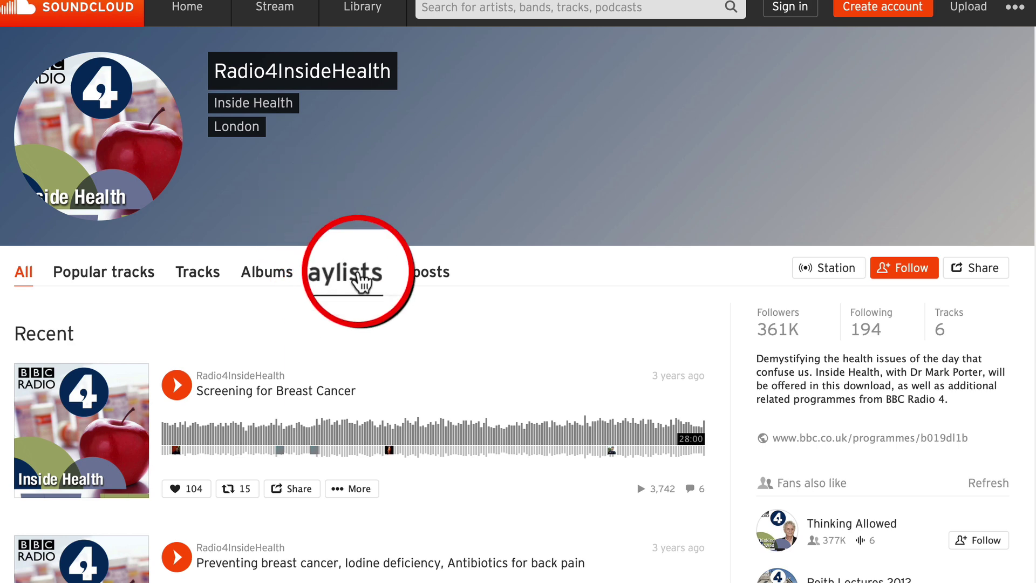
pyautogui.scroll(-2, 347, 286)
pyautogui.scroll(1, 340, 285)
pyautogui.scroll(1, 340, 285)
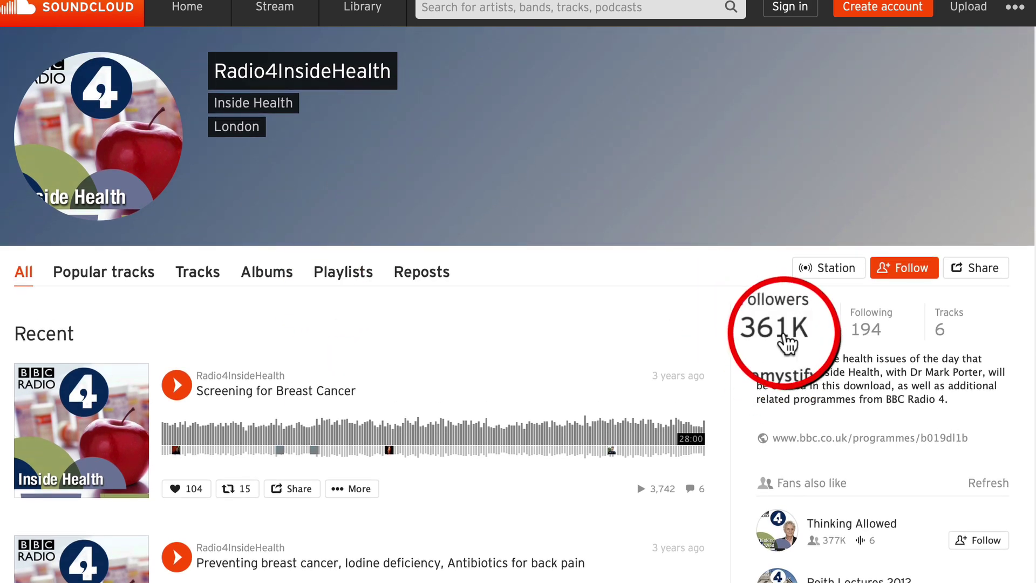
pyautogui.moveTo(775, 339)
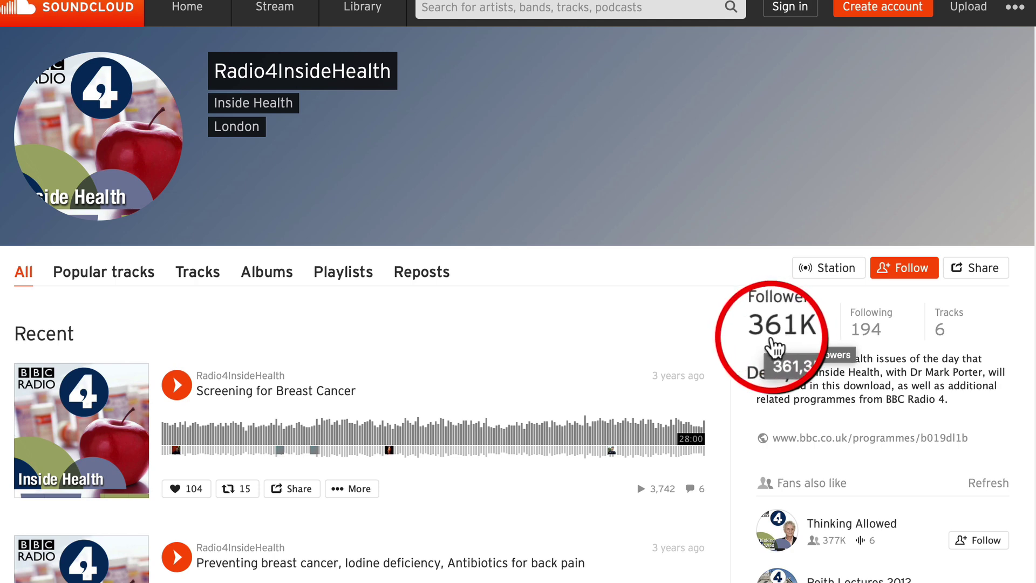
pyautogui.scroll(-2, 698, 243)
pyautogui.scroll(-2, 540, 416)
pyautogui.scroll(-8, 540, 464)
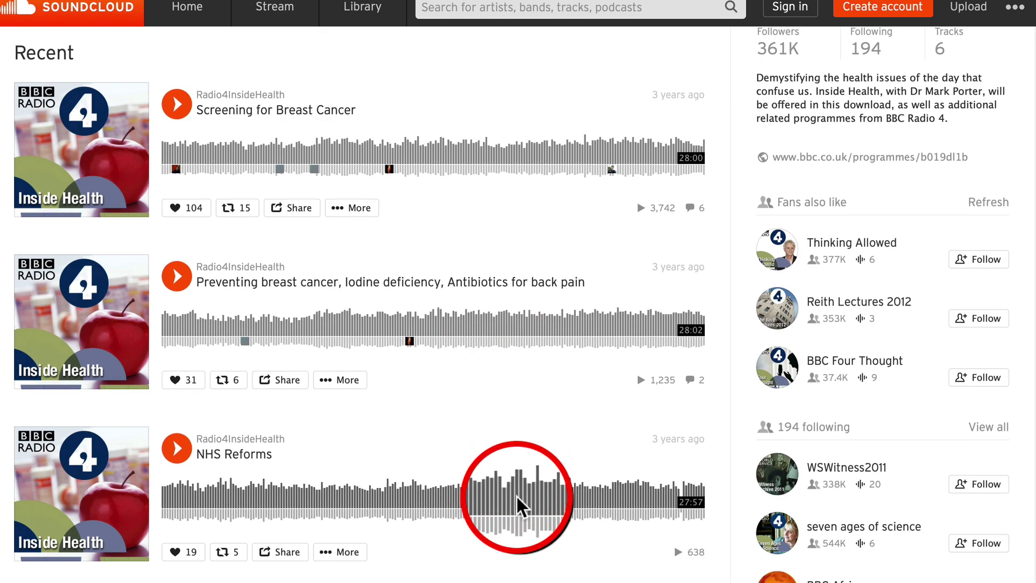
pyautogui.scroll(-2, 513, 472)
pyautogui.scroll(12, 513, 472)
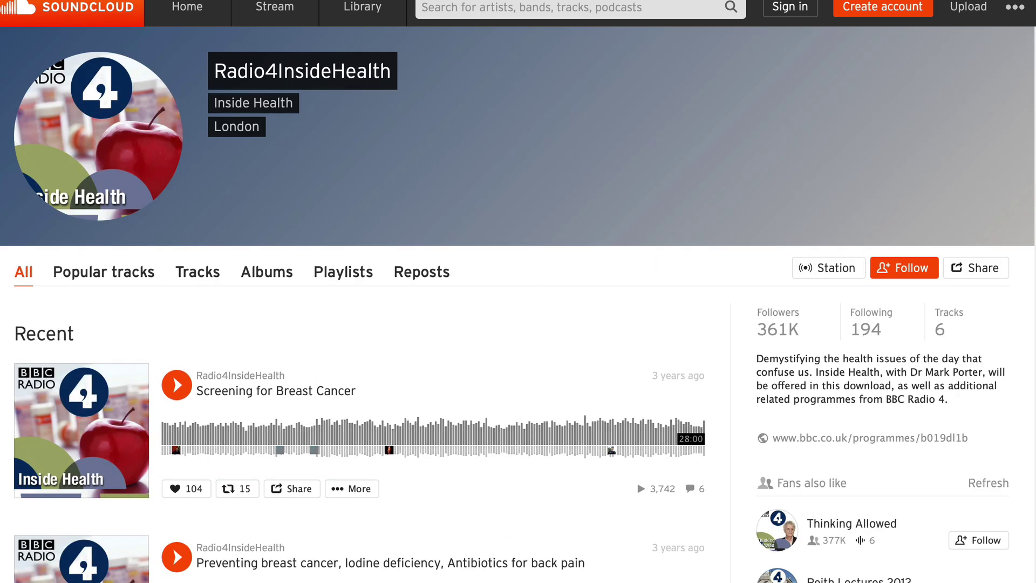
pyautogui.hotkey('alt', 'Left')
pyautogui.scroll(-9, 721, 526)
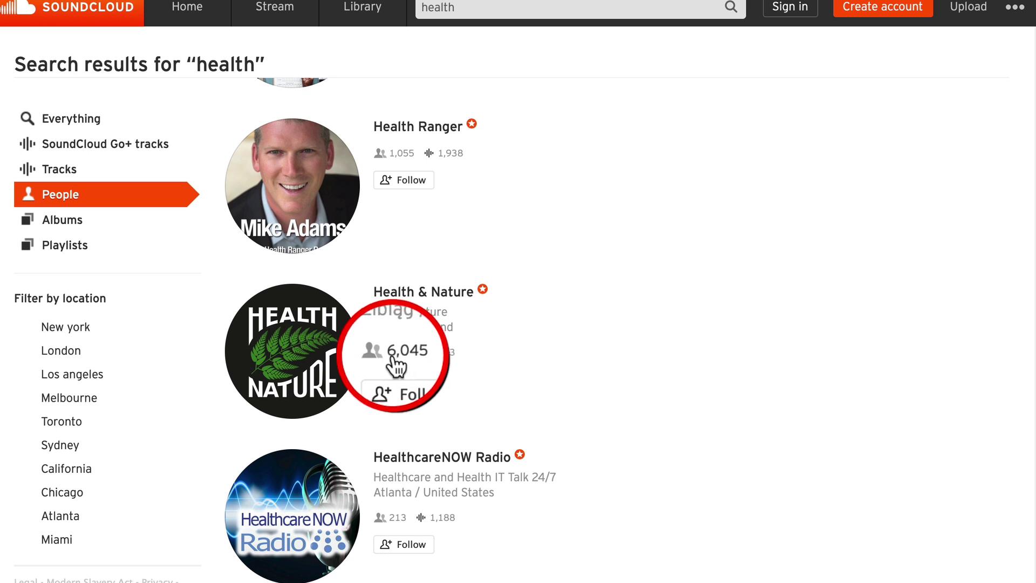
pyautogui.moveTo(405, 370)
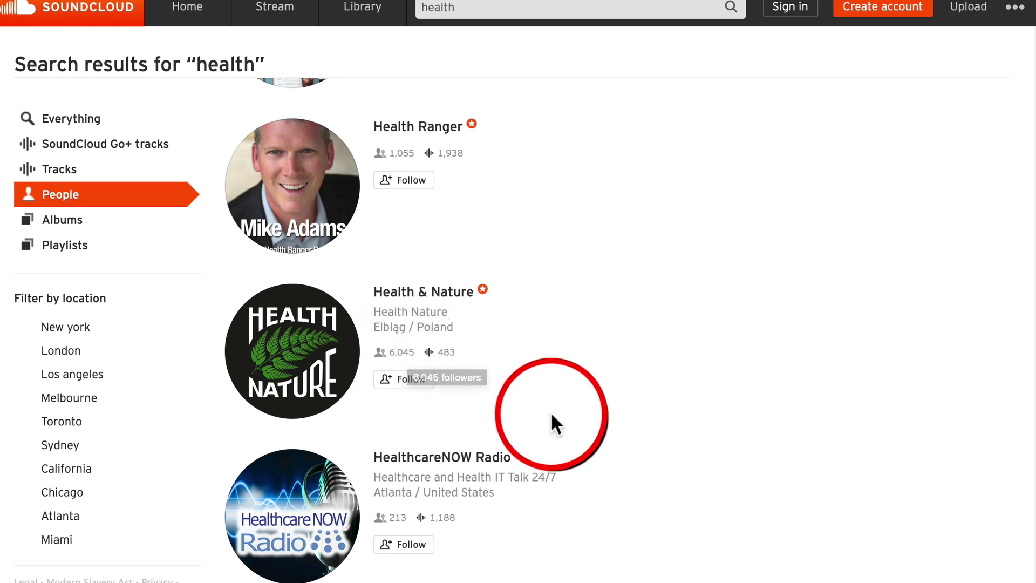
pyautogui.scroll(-7, 559, 426)
pyautogui.scroll(-3, 411, 270)
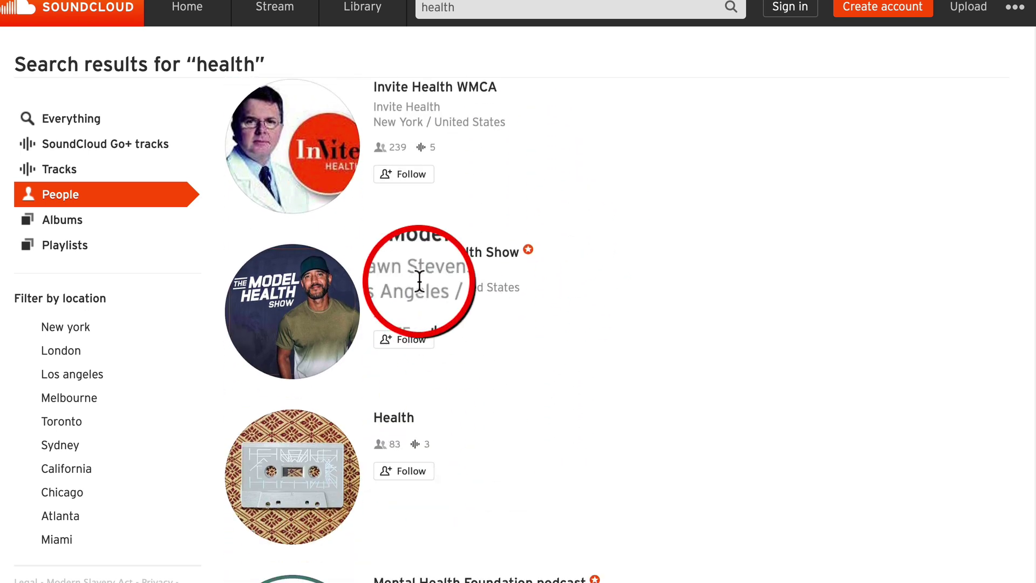
pyautogui.scroll(-5, 435, 410)
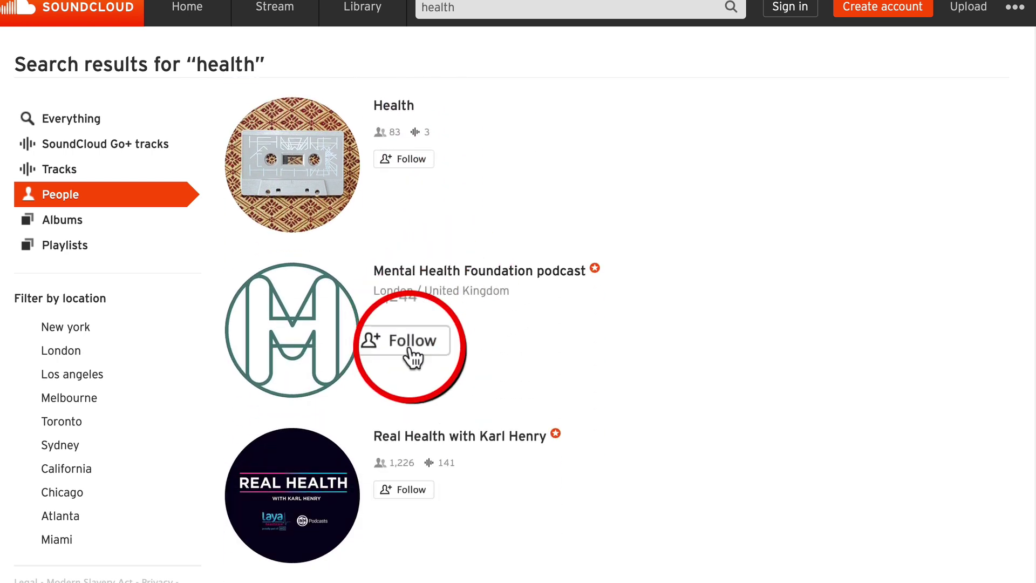
pyautogui.moveTo(402, 321)
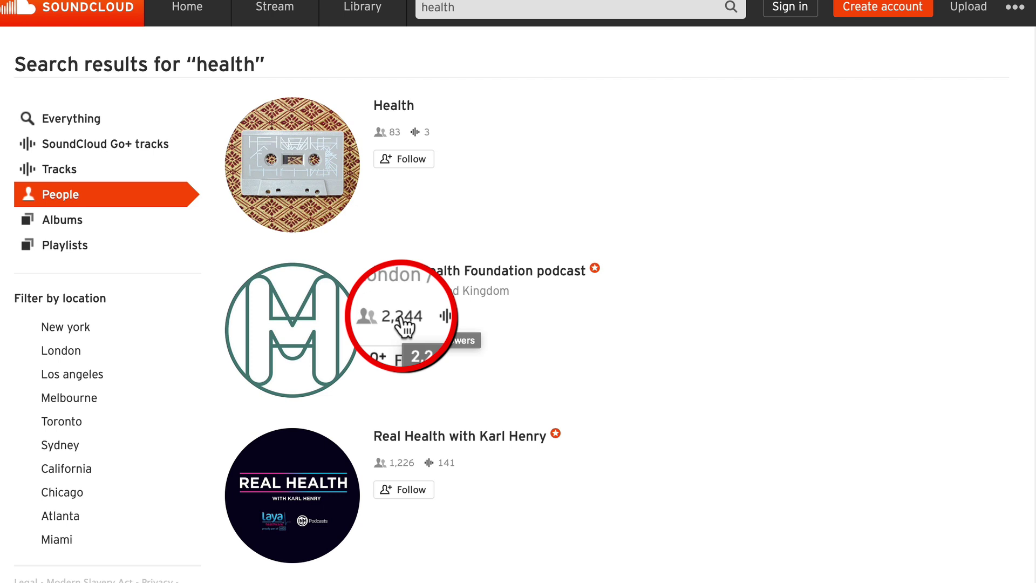
pyautogui.scroll(4, 404, 324)
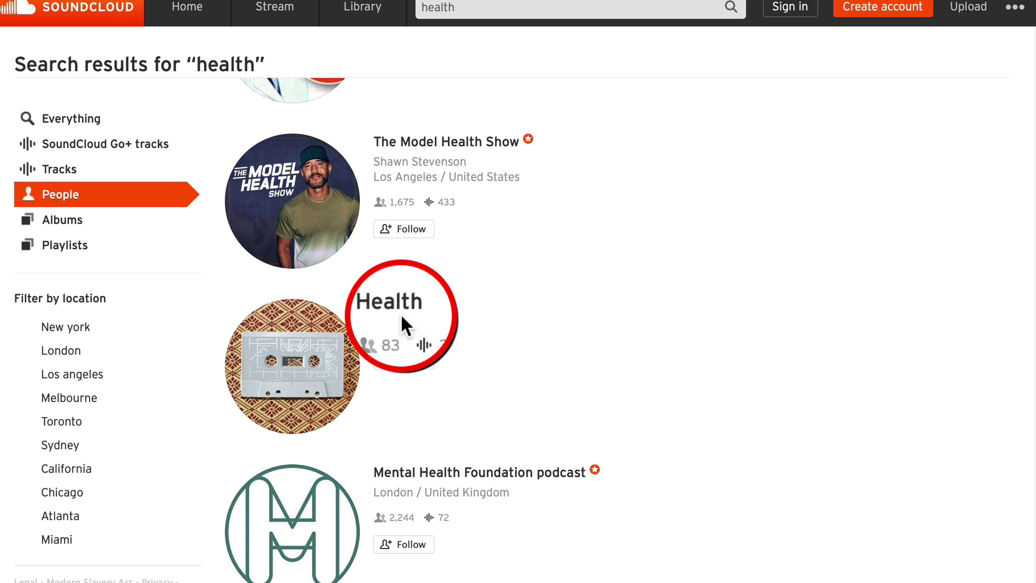
pyautogui.scroll(4, 402, 317)
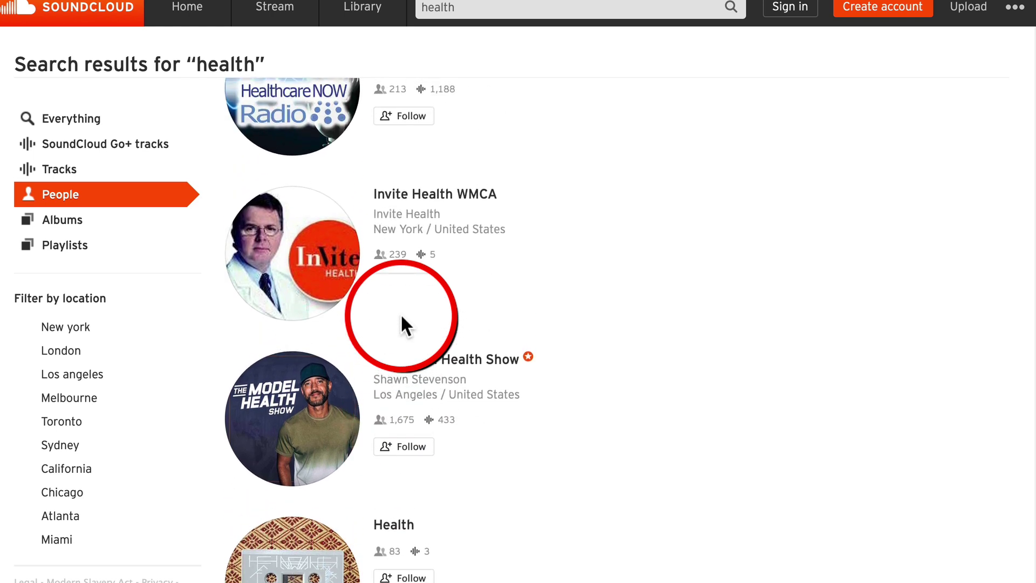
pyautogui.click(435, 358)
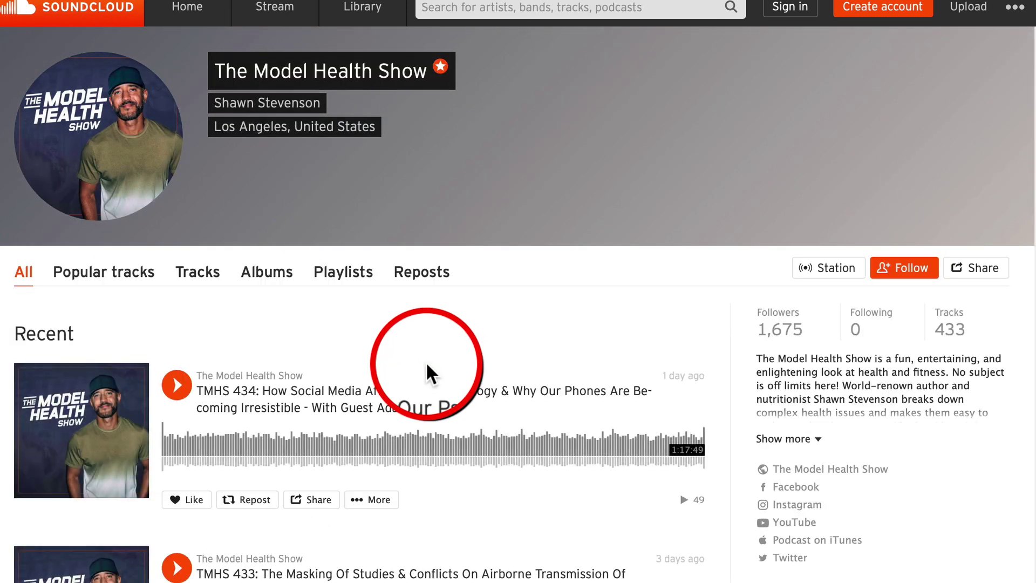
pyautogui.scroll(-1, 569, 431)
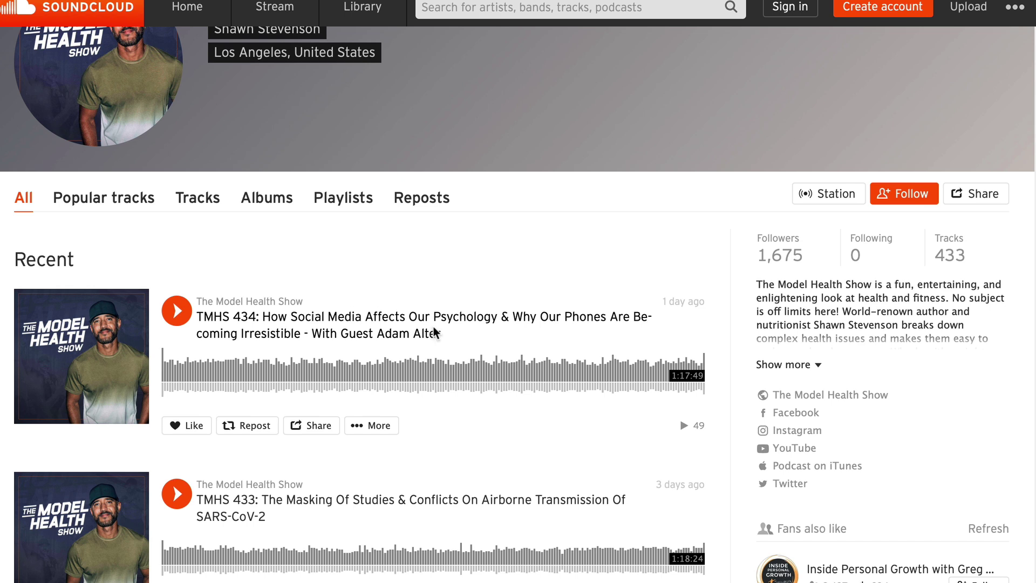
pyautogui.scroll(1, 855, 393)
pyautogui.scroll(-3, 982, 342)
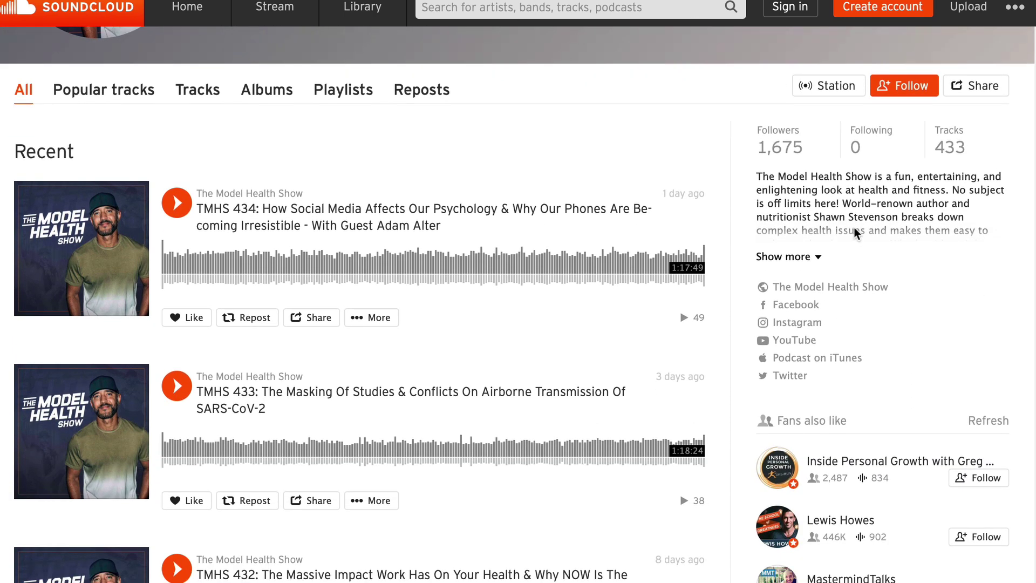
pyautogui.click(813, 258)
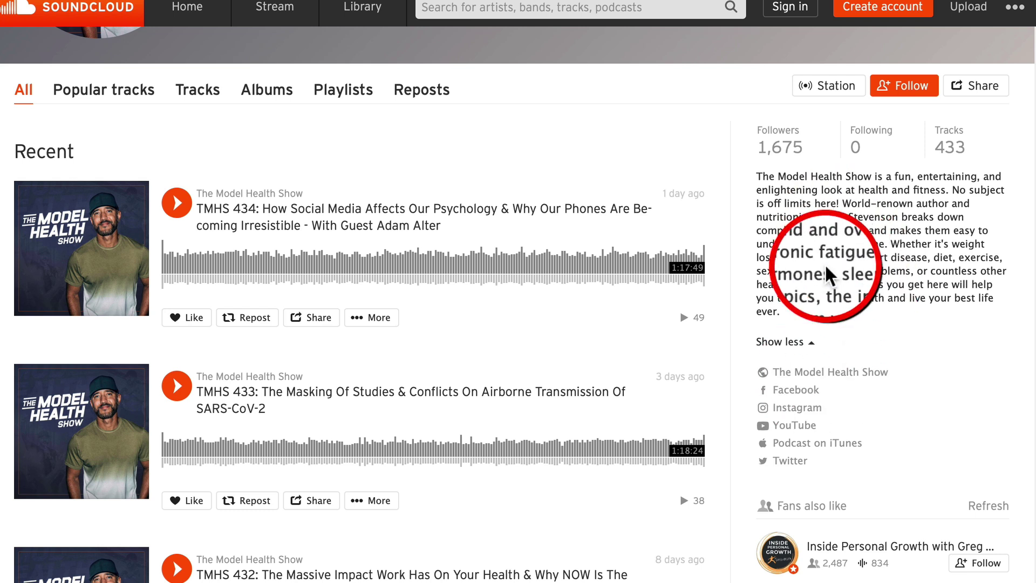
pyautogui.scroll(-4, 798, 391)
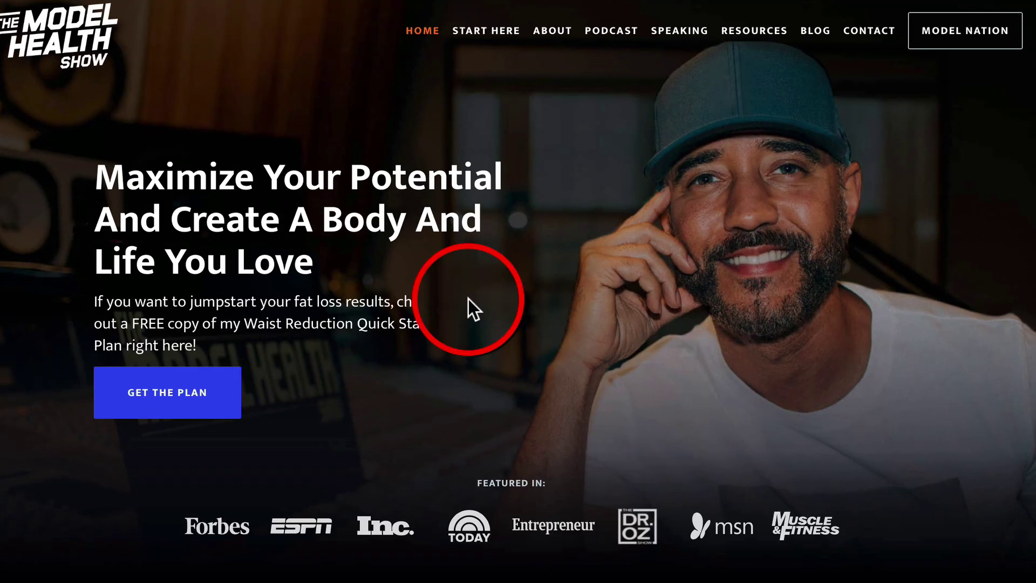
# Skim The Model Health Show's website homepage, then return to its SoundCloud profile.
pyautogui.scroll(-1, 464, 462)
pyautogui.scroll(-4, 667, 190)
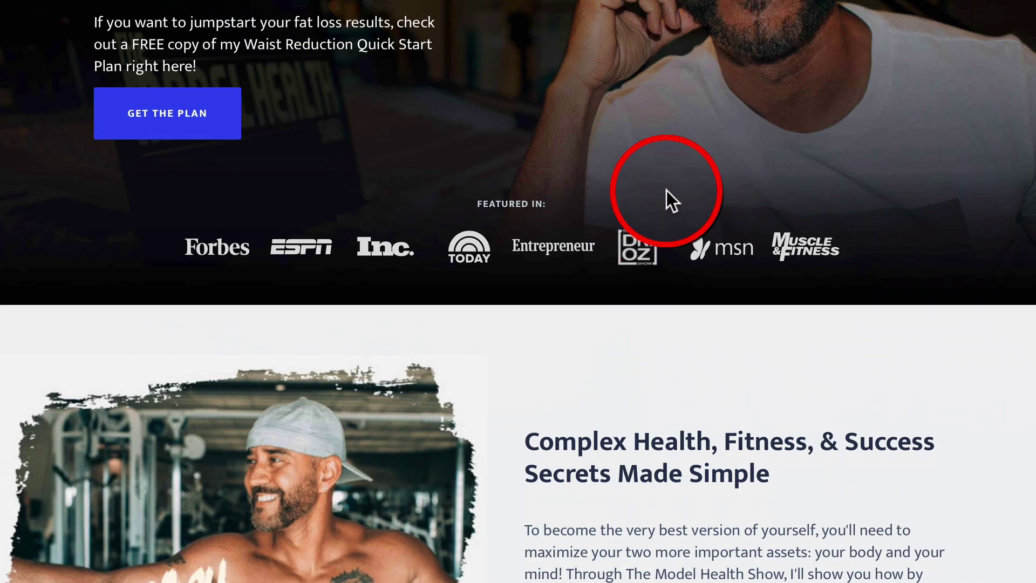
pyautogui.scroll(5, 667, 190)
pyautogui.click(554, 2)
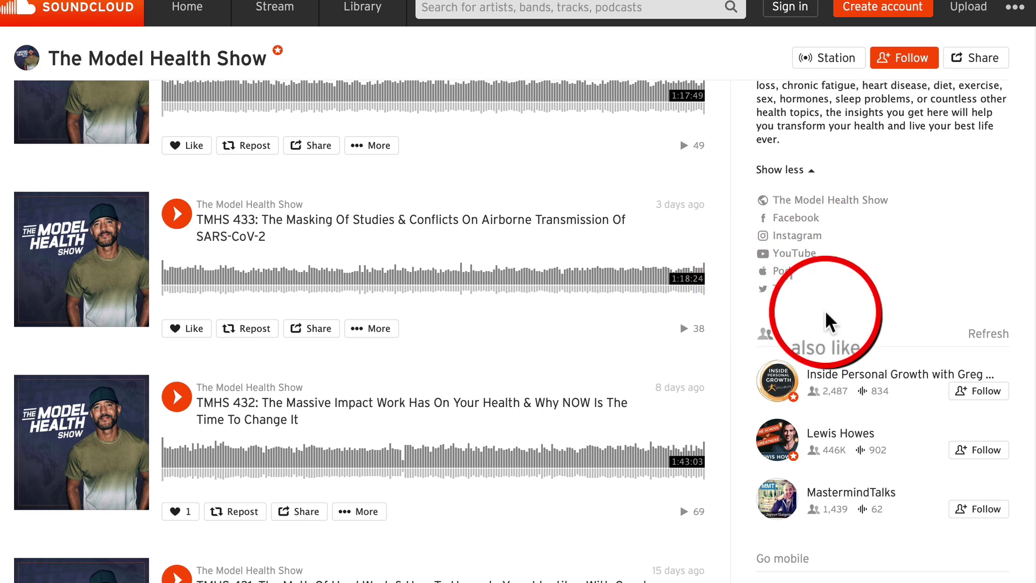
# Scroll through the profile's sidebar links.
pyautogui.scroll(-2, 772, 262)
pyautogui.scroll(1, 842, 254)
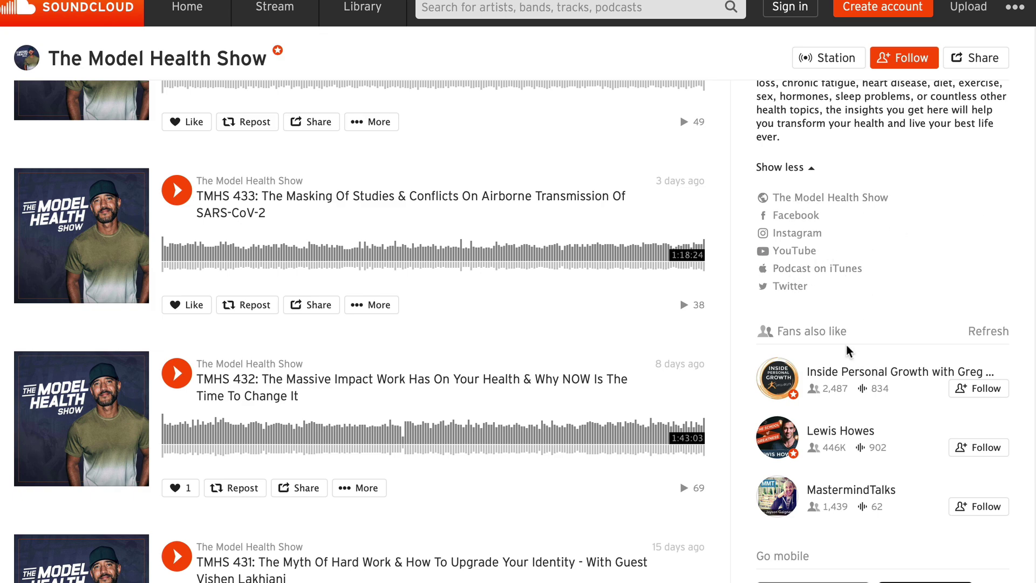
pyautogui.scroll(-5, 846, 351)
pyautogui.scroll(10, 846, 348)
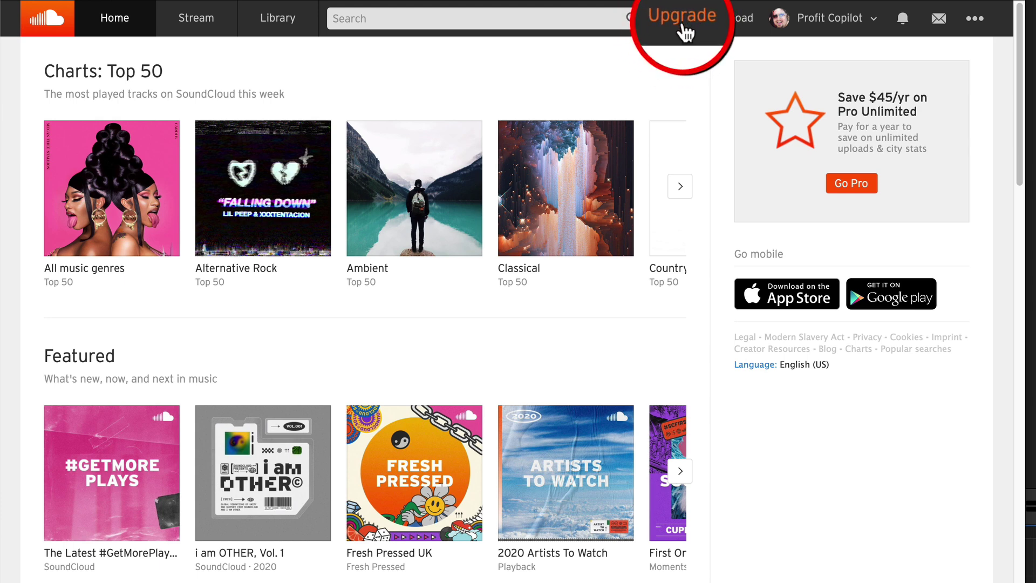
# Upload the make-money-online-forever MP3 through SoundCloud's Upload page.
pyautogui.click(736, 21)
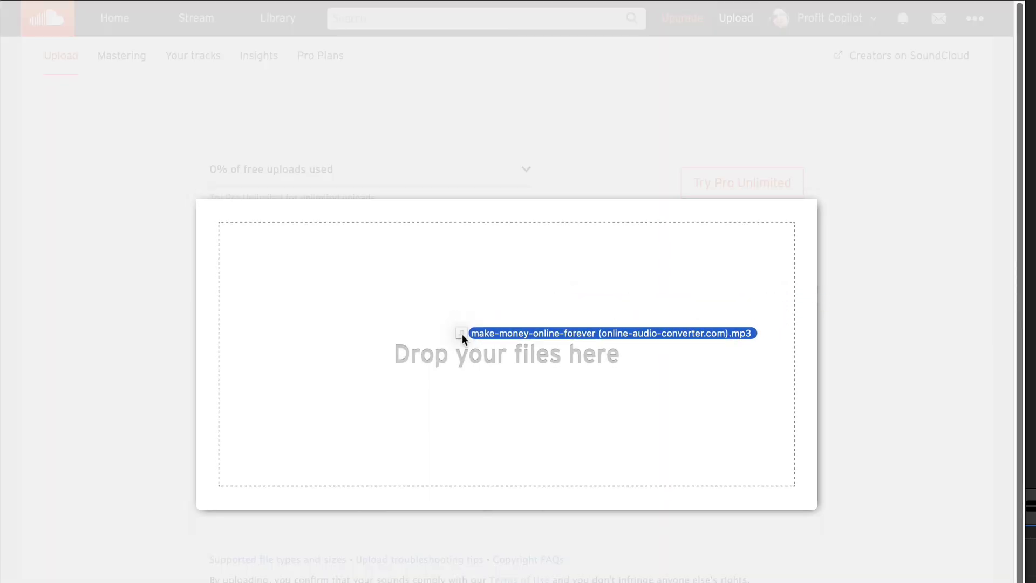
pyautogui.moveTo(462, 335); pyautogui.dragTo(471, 331)
pyautogui.scroll(-1, 464, 317)
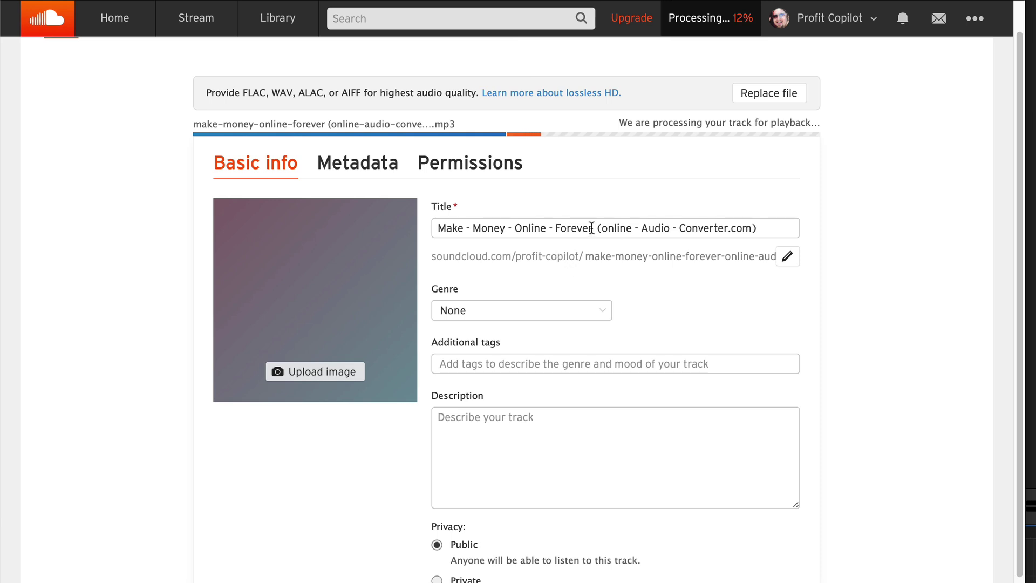
# Retitle the track 'Make Money Online Forever With This Passive Income Strategy'.
pyautogui.moveTo(597, 228); pyautogui.dragTo(772, 233)
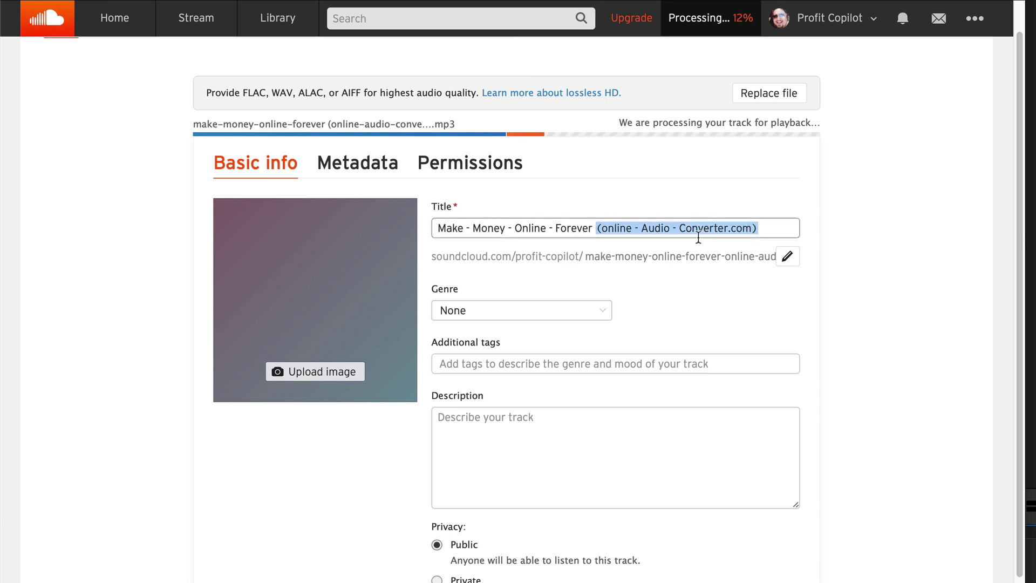
pyautogui.press('BackSpace')
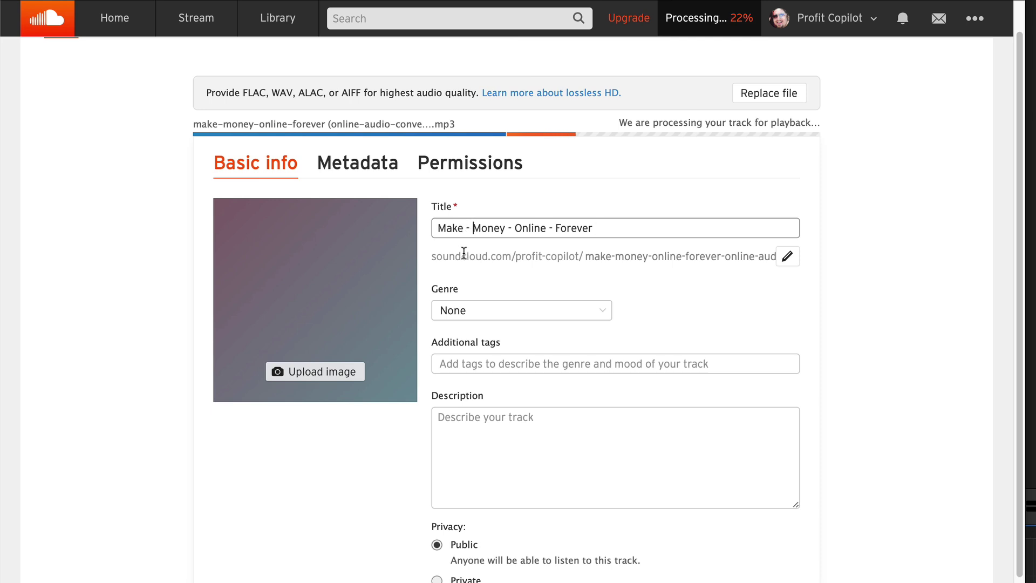
pyautogui.press('BackSpace')
pyautogui.press('BackSpace')
pyautogui.click(510, 227)
pyautogui.press('BackSpace')
pyautogui.press('BackSpace')
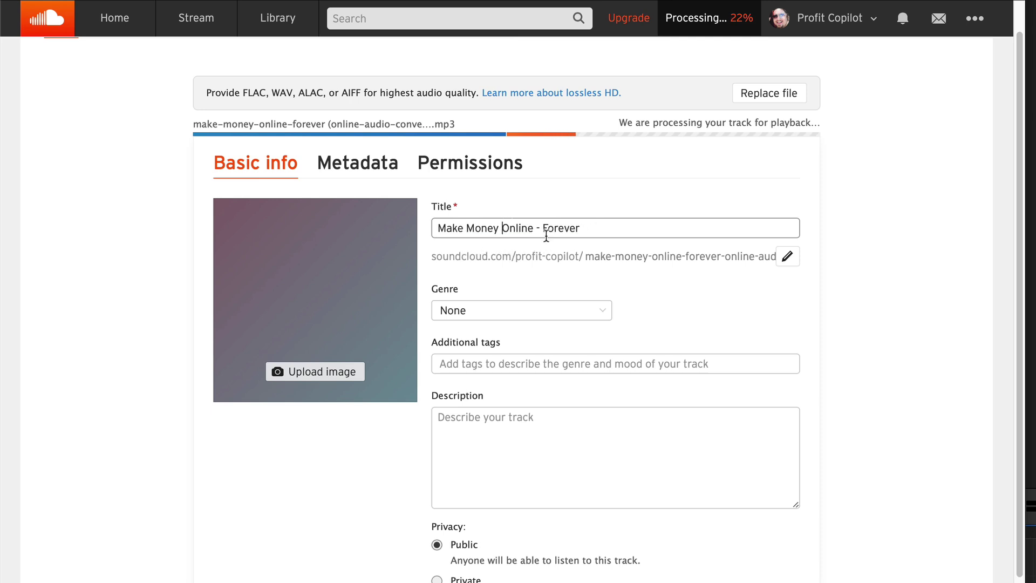
pyautogui.press('BackSpace')
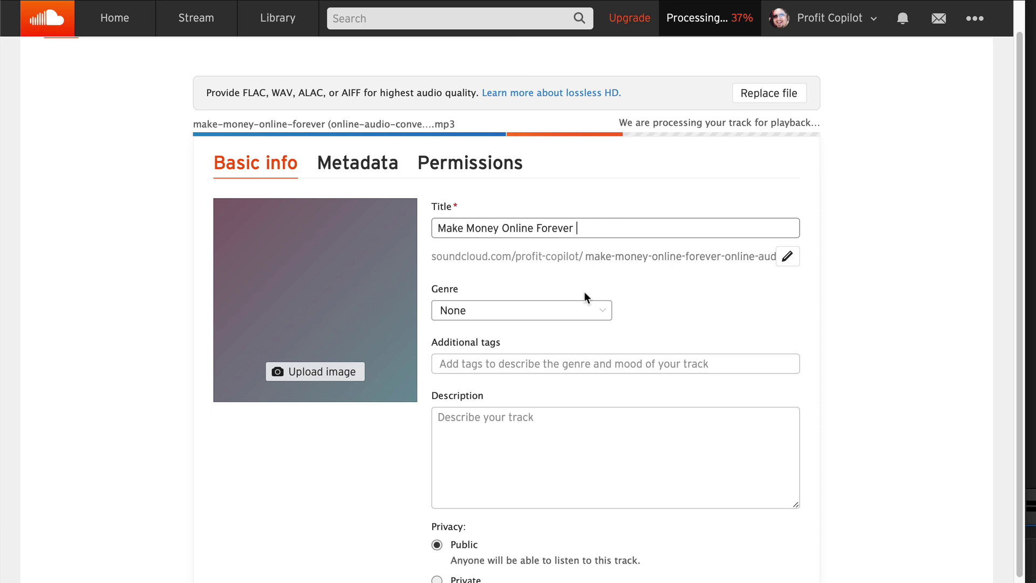
pyautogui.write('With This Passive Income Strategy')
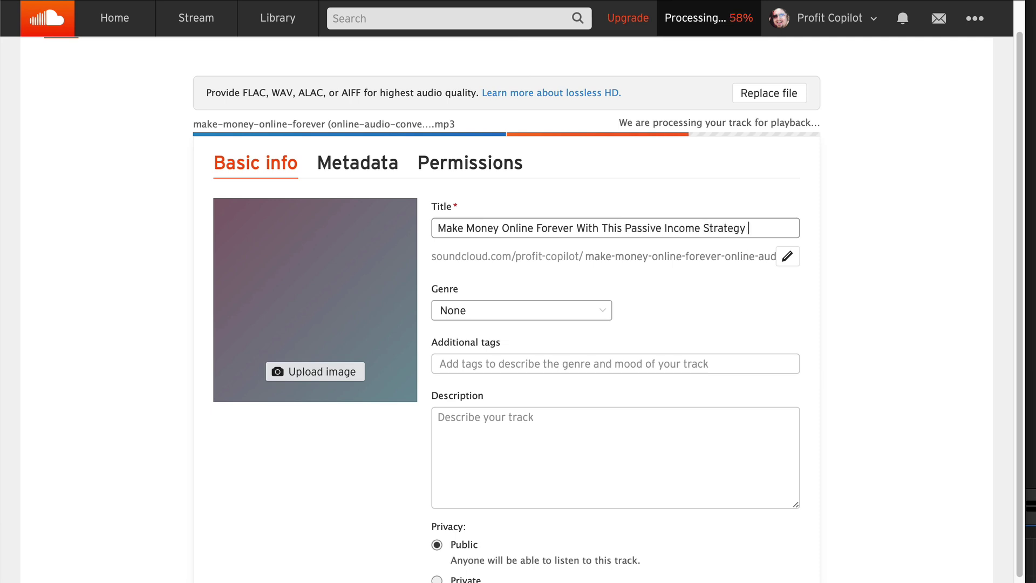
pyautogui.click(566, 334)
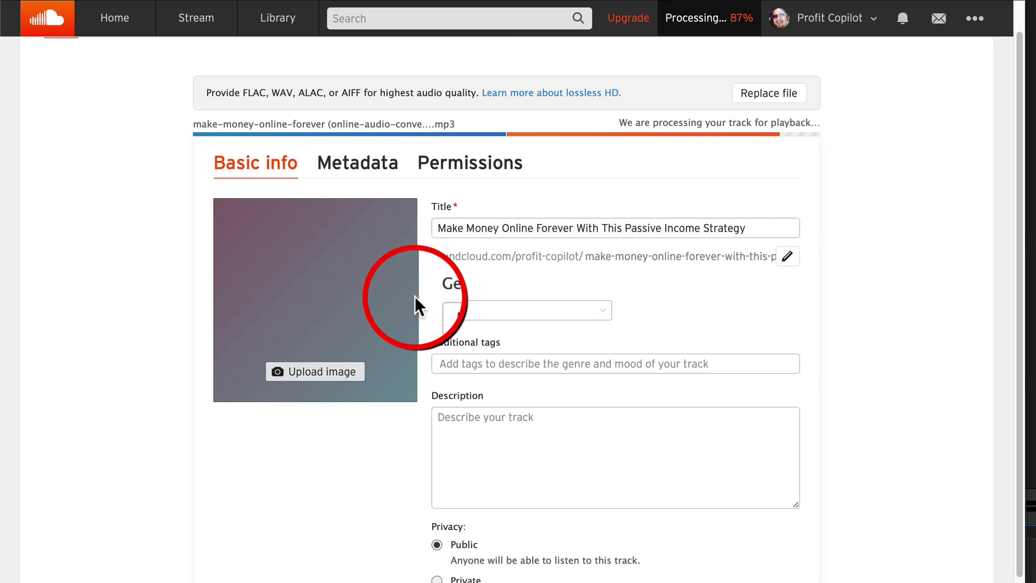
# Set the track's genre to Business.
pyautogui.click(461, 313)
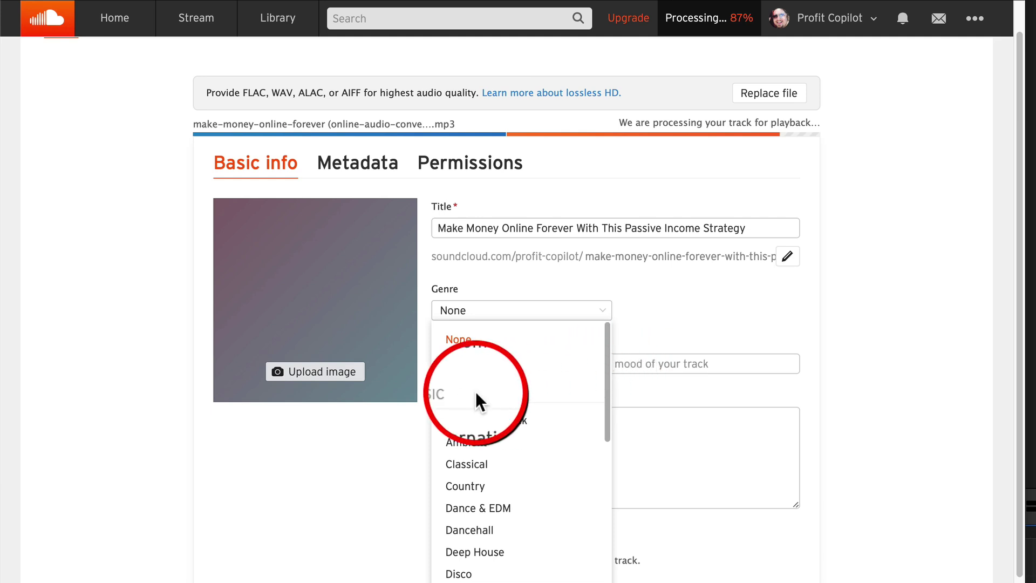
pyautogui.moveTo(607, 371); pyautogui.dragTo(606, 571)
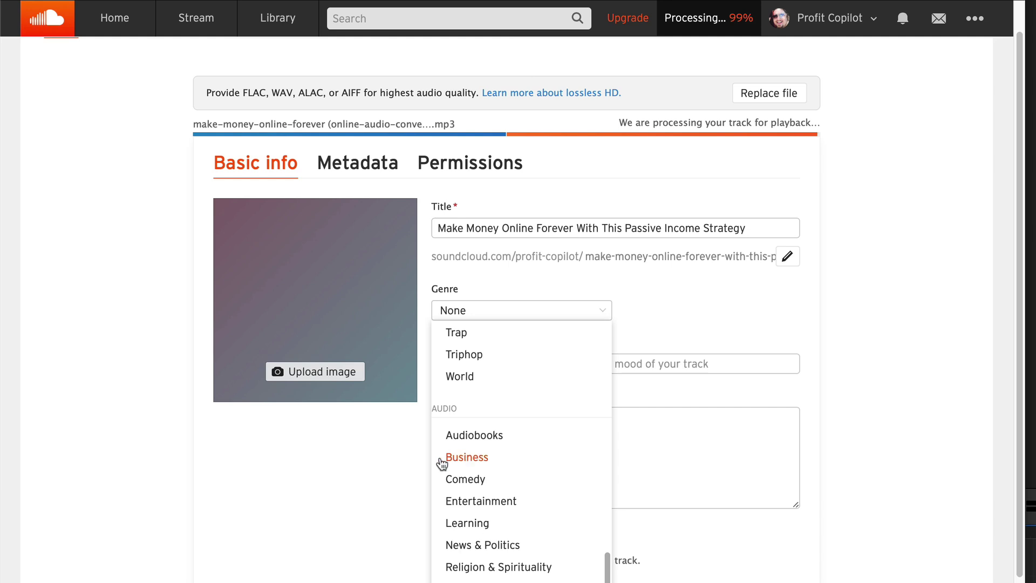
pyautogui.click(462, 458)
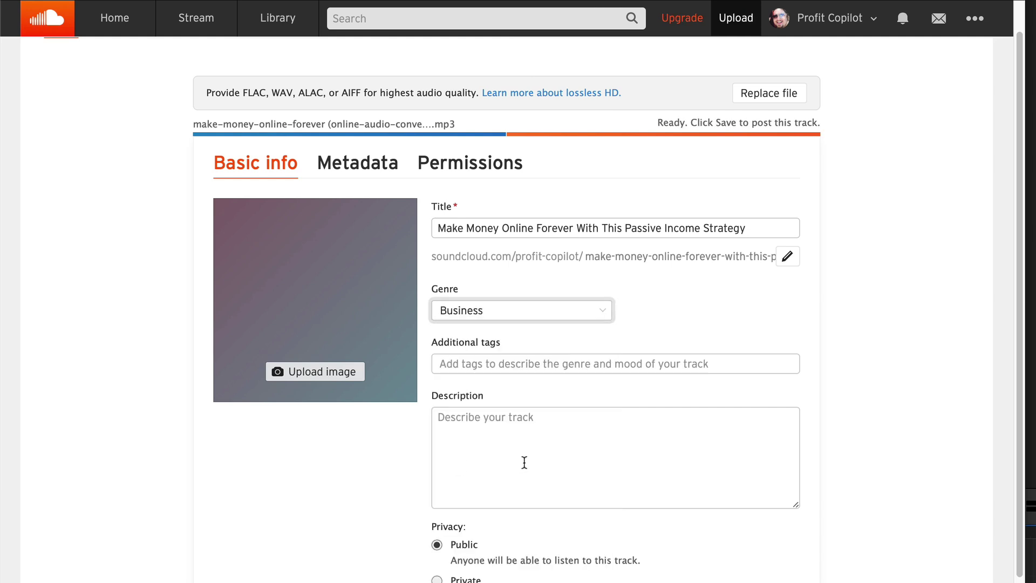
# Add the passive income and make money online tags.
pyautogui.click(541, 451)
pyautogui.click(523, 372)
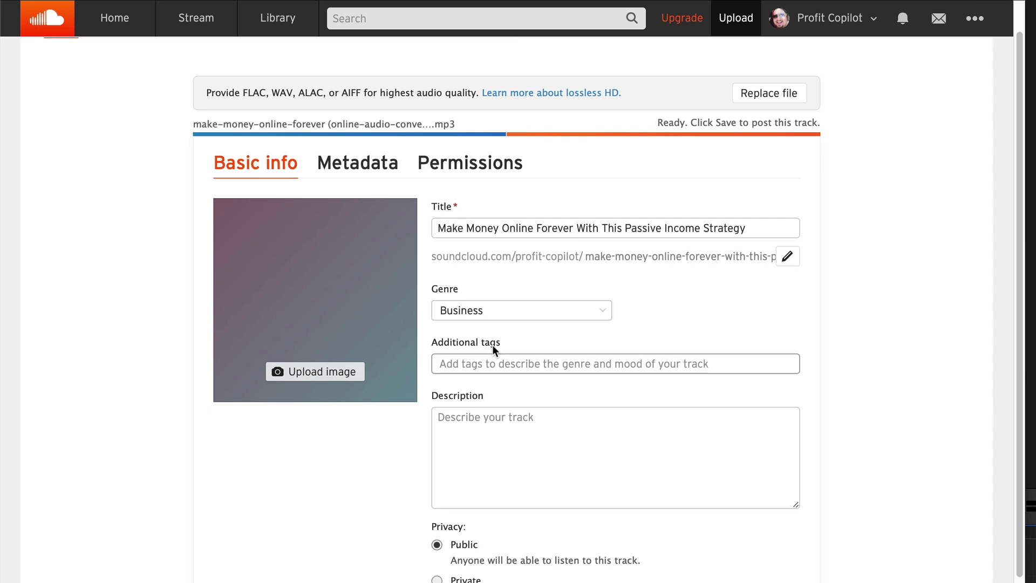
pyautogui.write('passive income, make money online,')
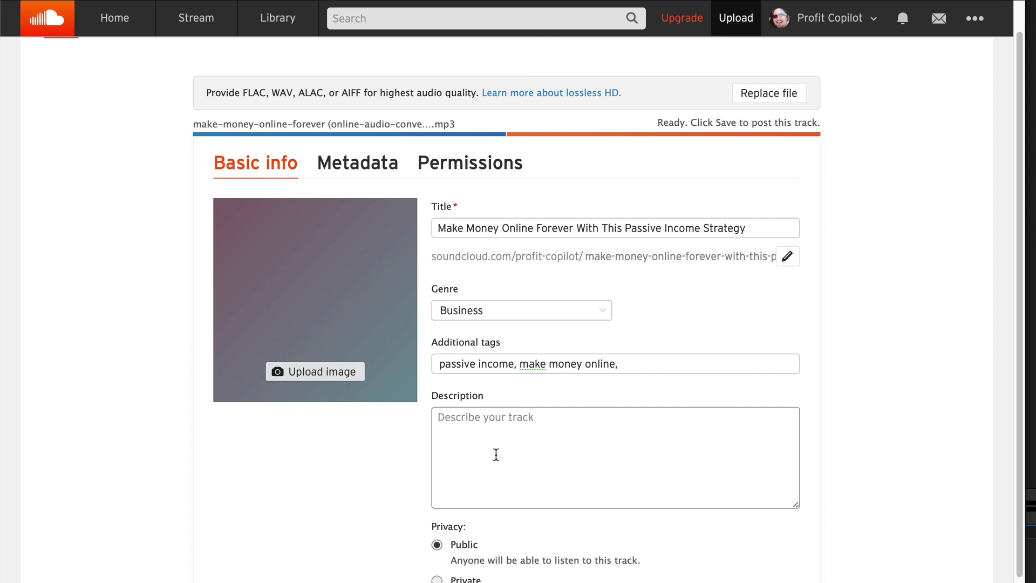
# Write the description 'Learn how to make money online with…' and reposition the cover art.
pyautogui.write('Learn how to make mo')
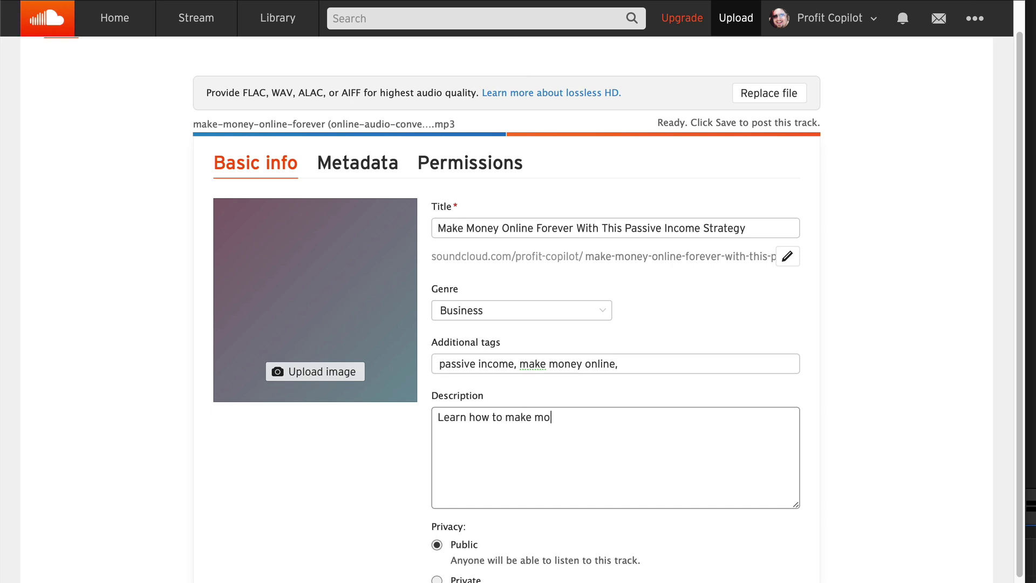
pyautogui.write('ney online with passive income.')
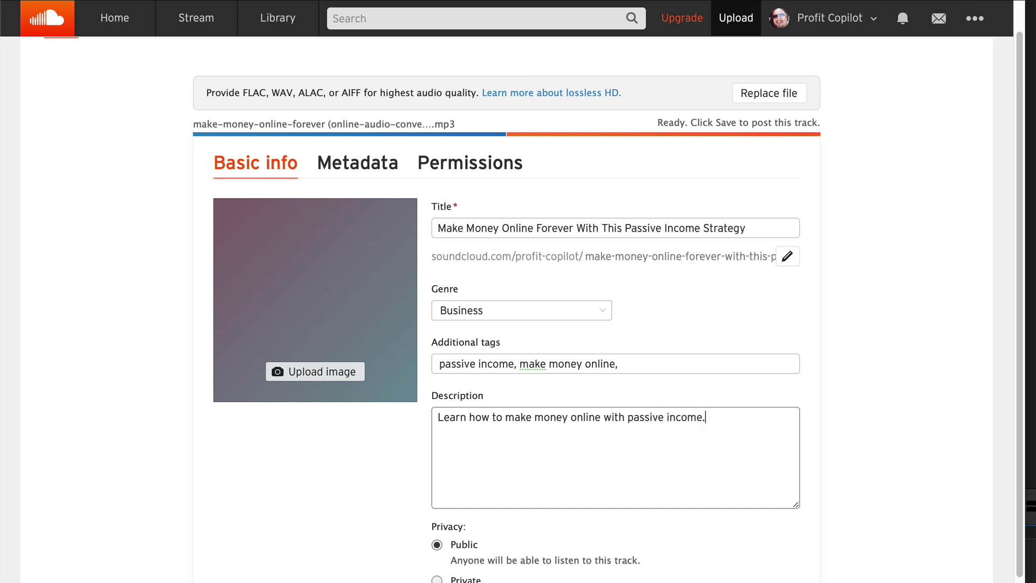
pyautogui.moveTo(436, 418); pyautogui.dragTo(742, 419)
pyautogui.click(737, 435)
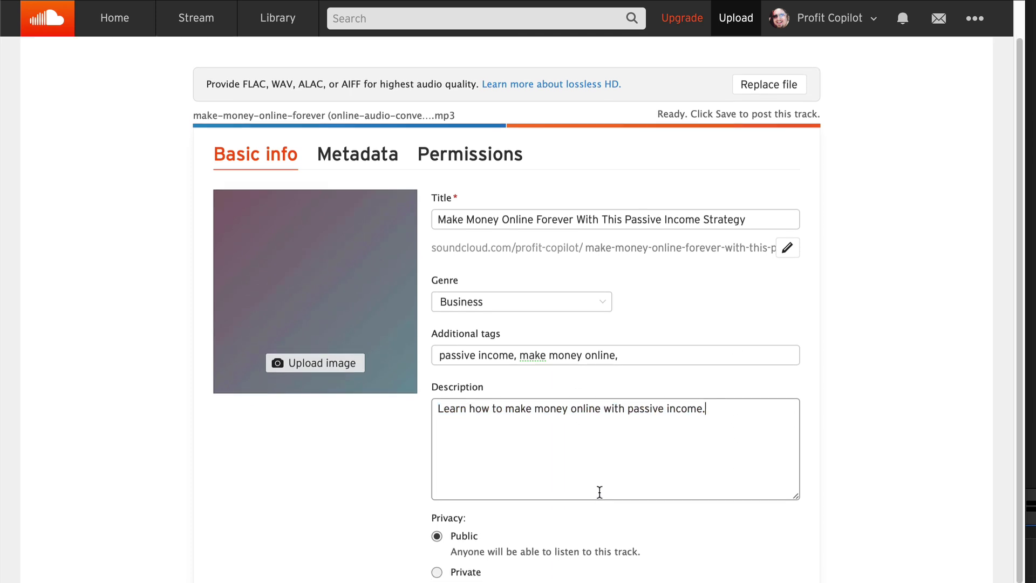
pyautogui.scroll(-2, 599, 491)
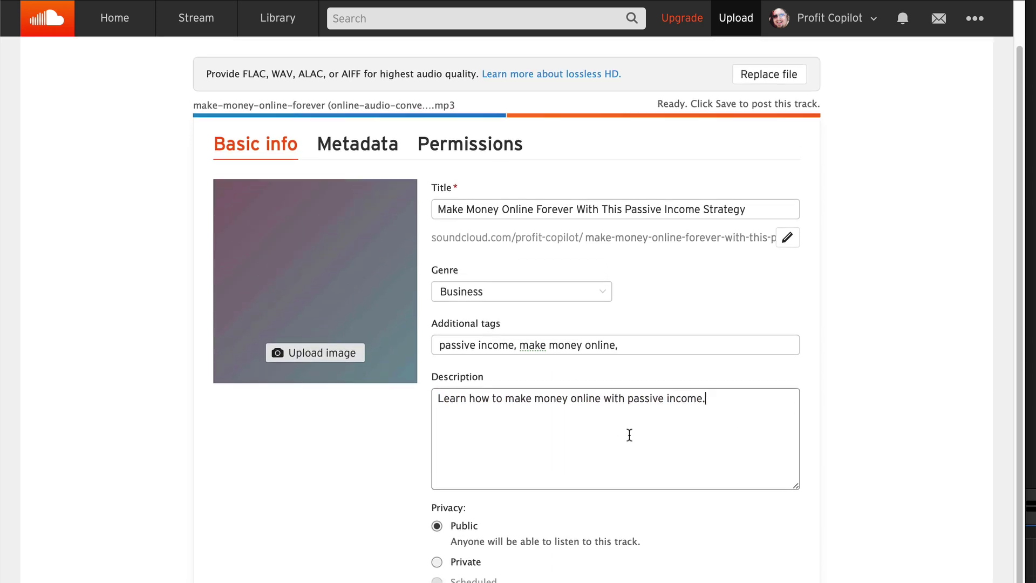
pyautogui.scroll(1, 629, 432)
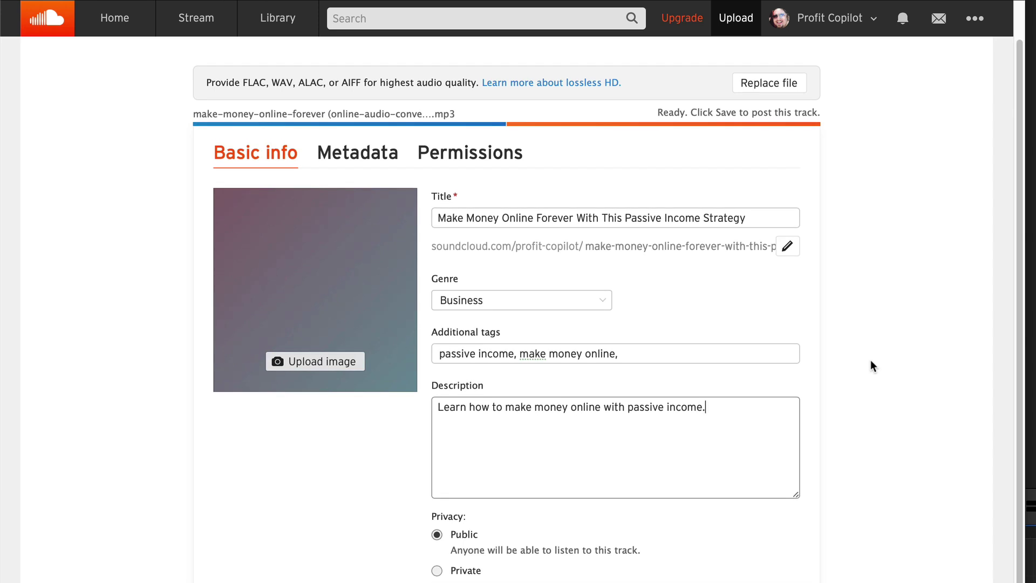
pyautogui.hotkey('ctrl', 'a')
pyautogui.click(927, 430)
pyautogui.scroll(-2, 912, 445)
pyautogui.scroll(3, 399, 204)
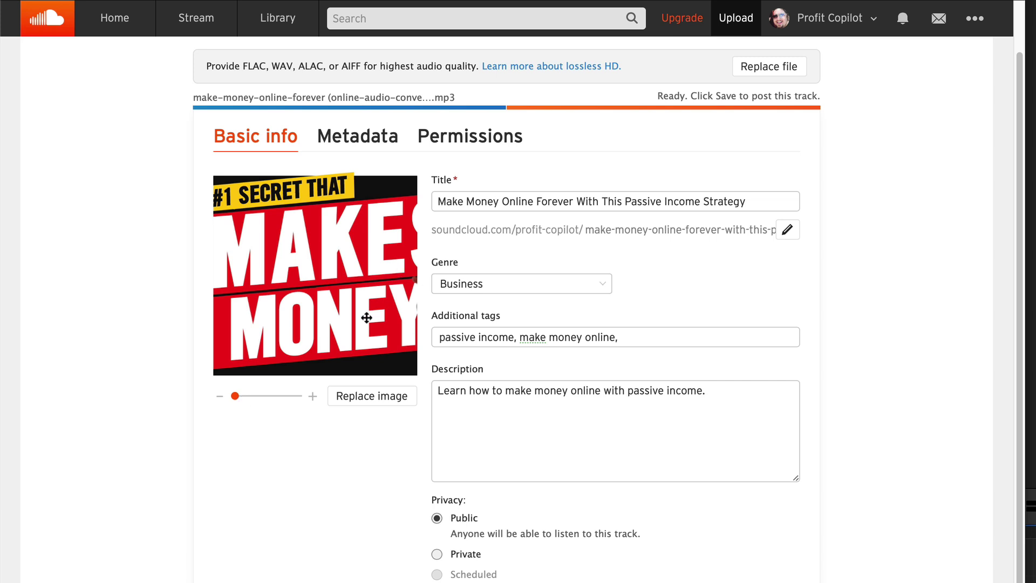
pyautogui.moveTo(359, 287)
pyautogui.mouseDown()
pyautogui.moveTo(363, 277)
pyautogui.moveTo(377, 294)
pyautogui.mouseUp()
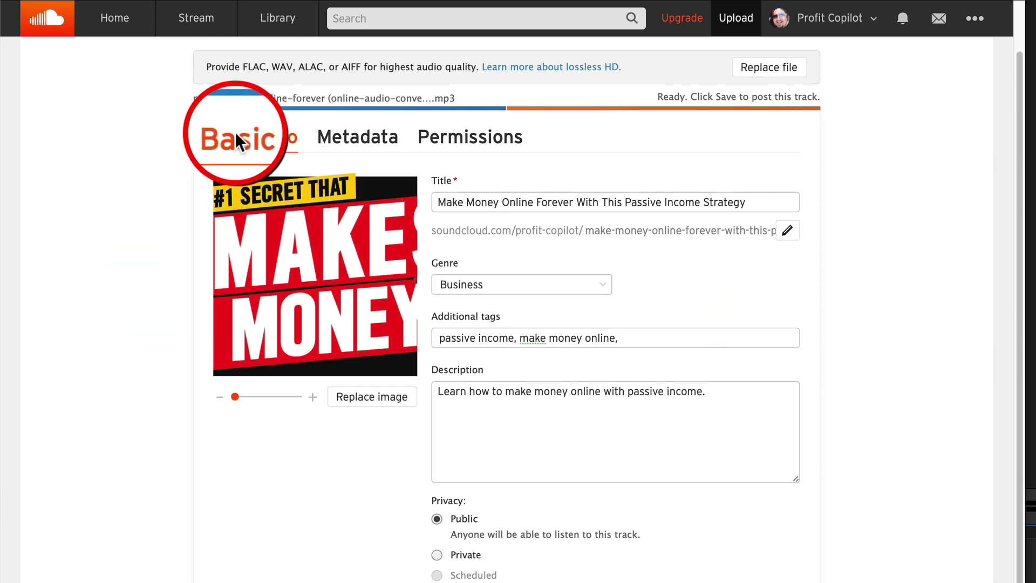
# Review the fields on the track's Metadata tab.
pyautogui.click(354, 140)
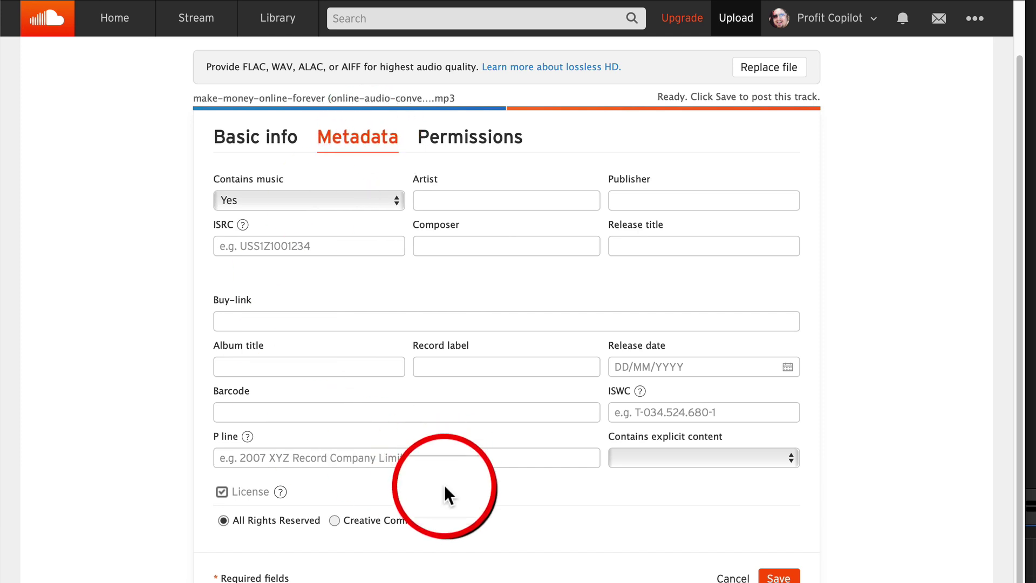
pyautogui.scroll(-3, 449, 520)
pyautogui.scroll(1, 516, 506)
pyautogui.scroll(-1, 545, 365)
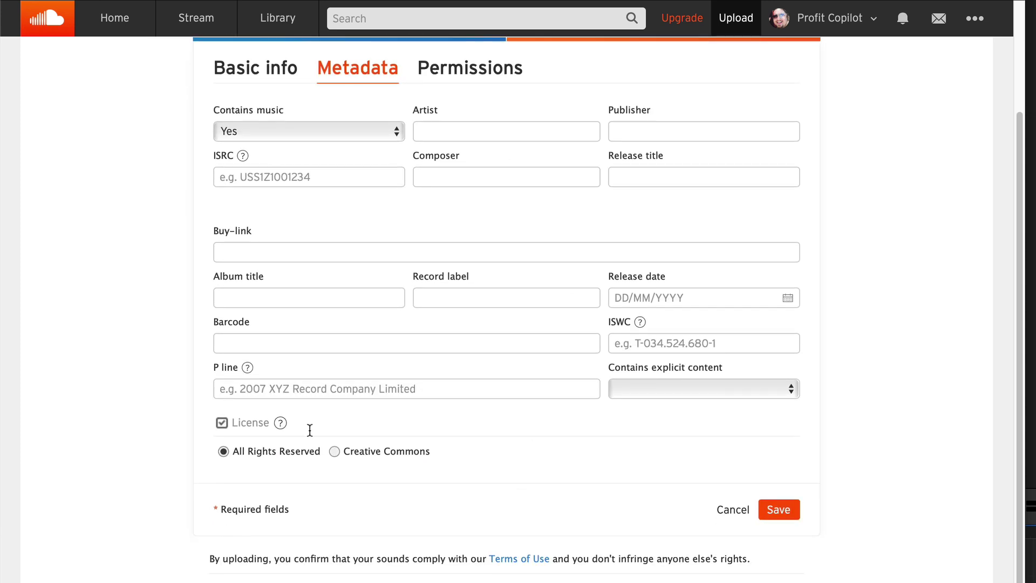
pyautogui.scroll(3, 509, 460)
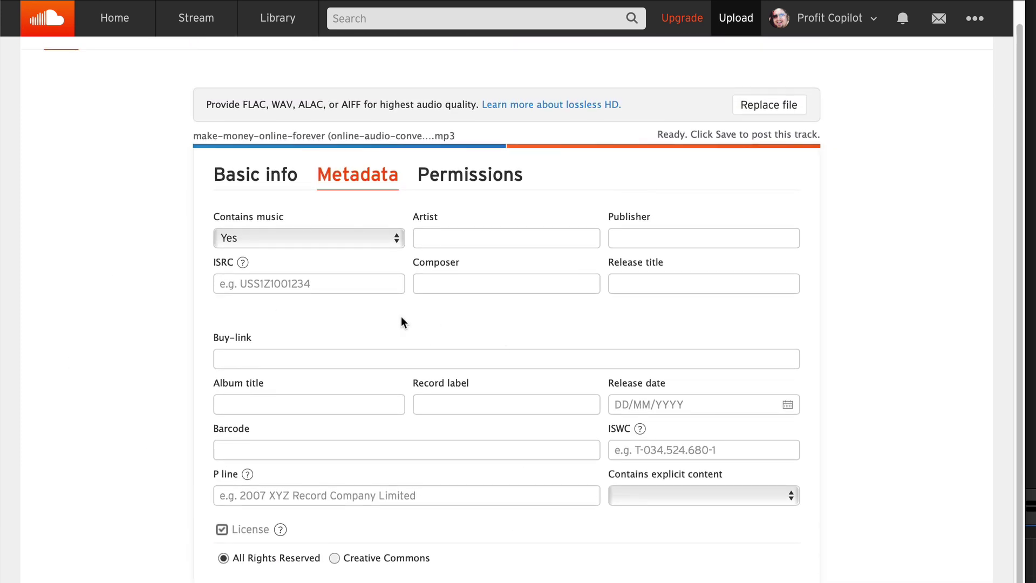
pyautogui.scroll(-1, 399, 354)
pyautogui.scroll(-4, 543, 439)
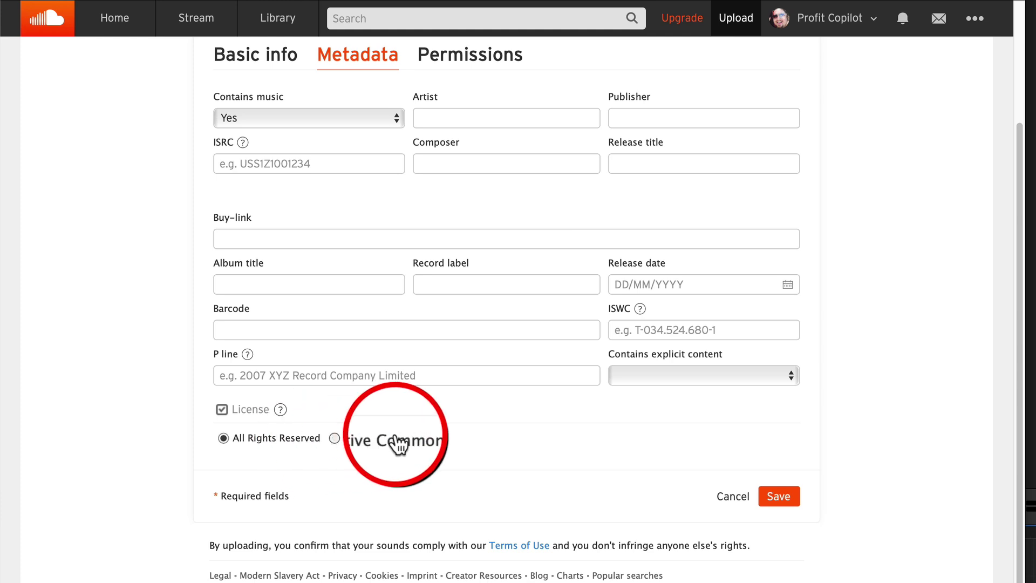
pyautogui.scroll(6, 458, 432)
# Tick Include in RSS feed on the Permissions tab.
pyautogui.click(478, 204)
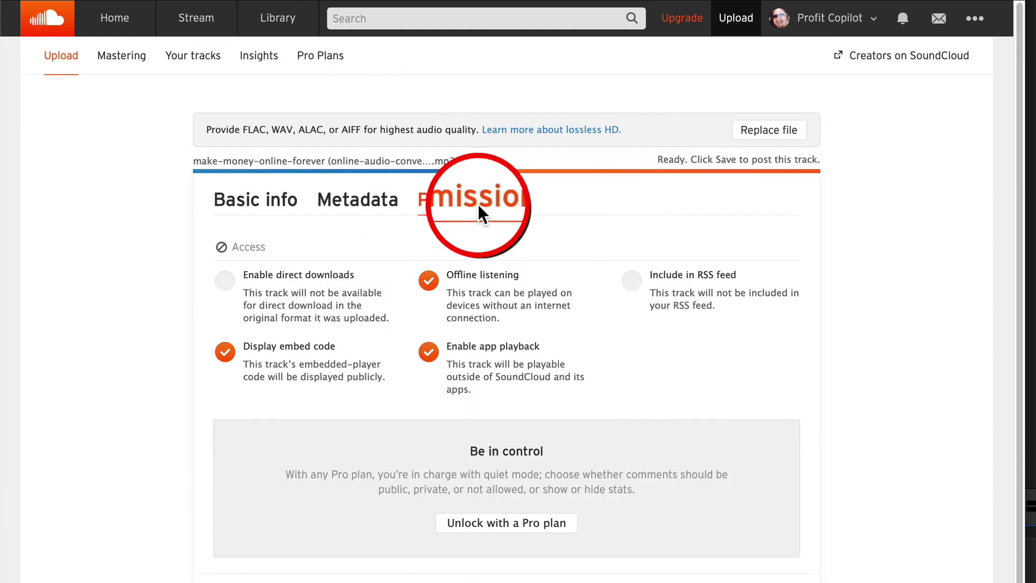
pyautogui.scroll(-3, 594, 381)
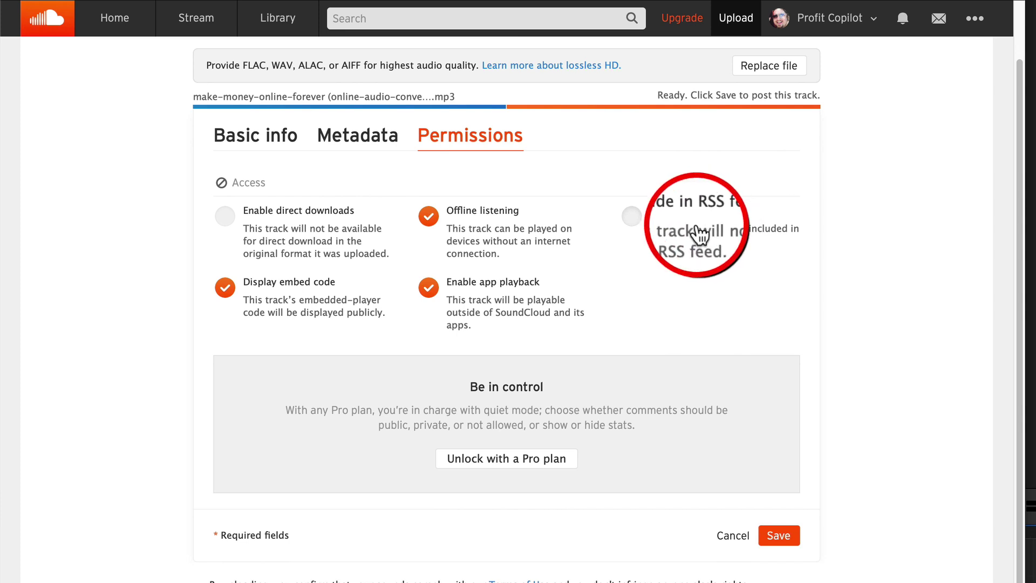
pyautogui.click(632, 221)
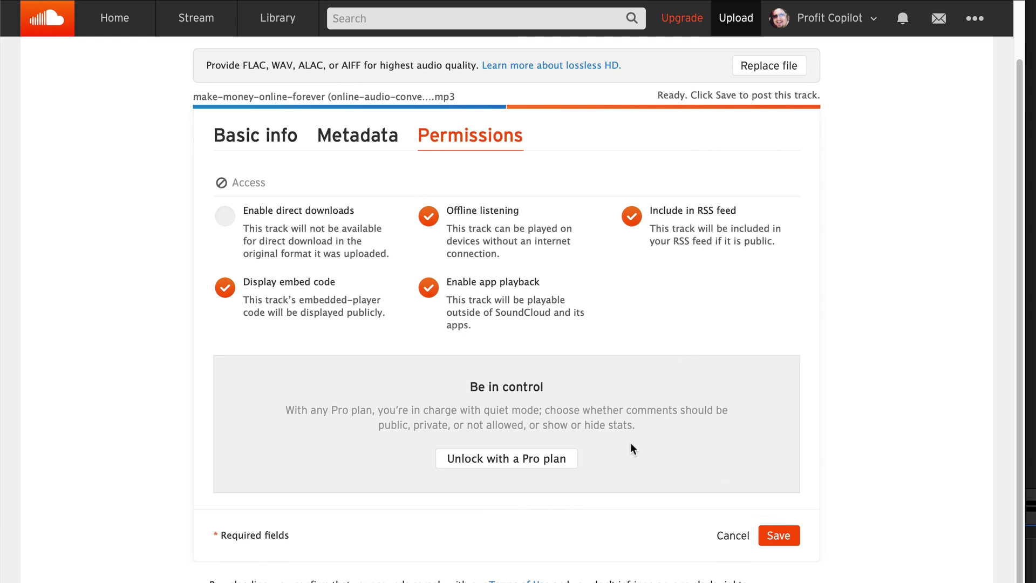
# Save the track, then play and pause its opening seconds on its page.
pyautogui.click(779, 536)
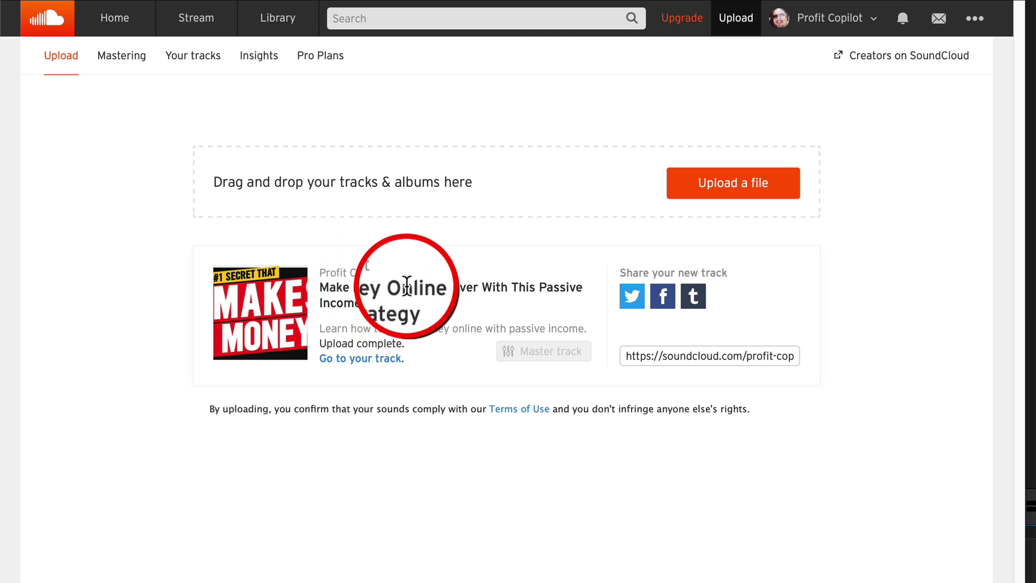
pyautogui.click(351, 360)
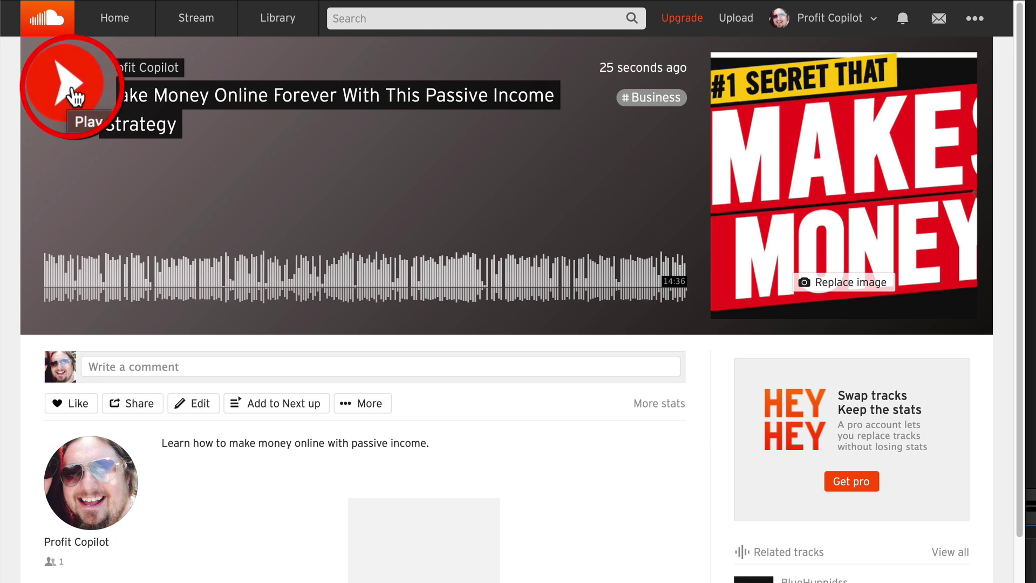
pyautogui.click(75, 86)
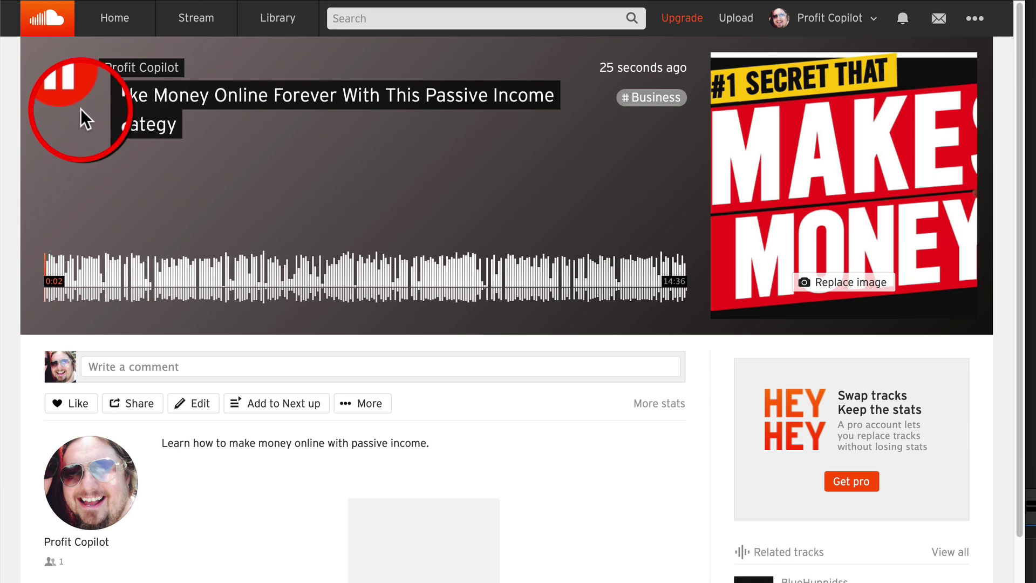
pyautogui.press('q')
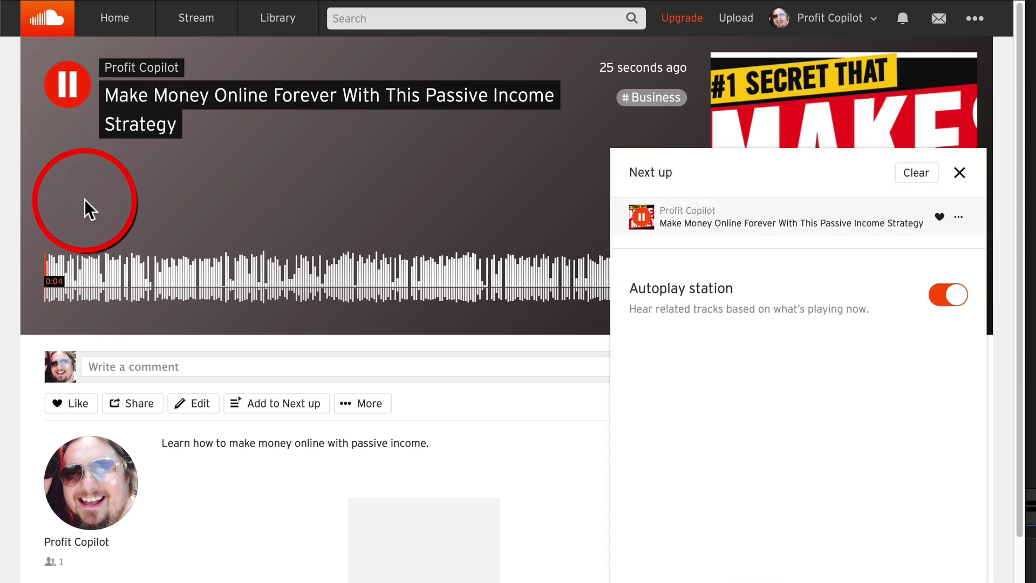
pyautogui.click(940, 188)
pyautogui.click(92, 83)
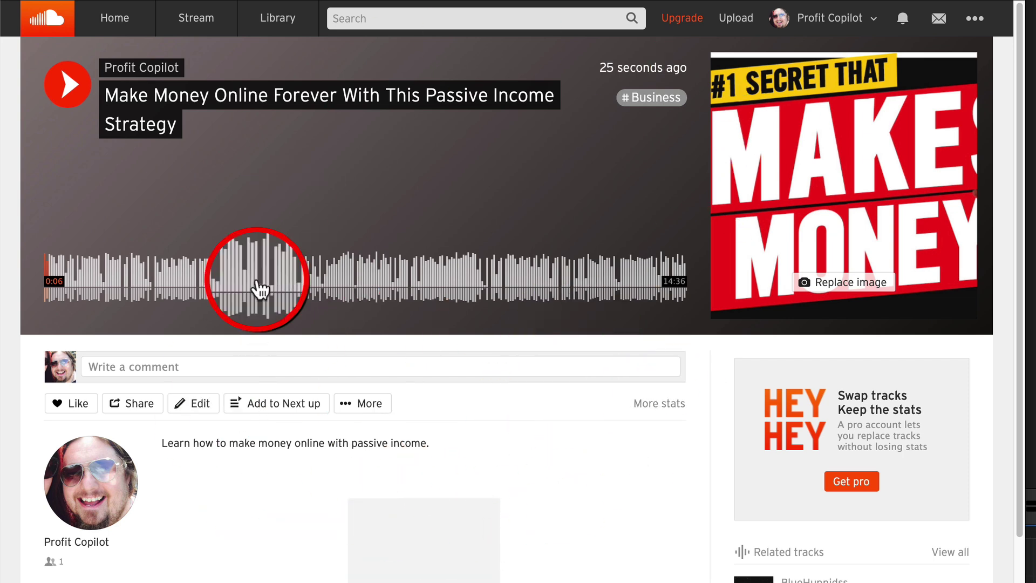
pyautogui.scroll(-1, 492, 250)
pyautogui.scroll(1, 593, 459)
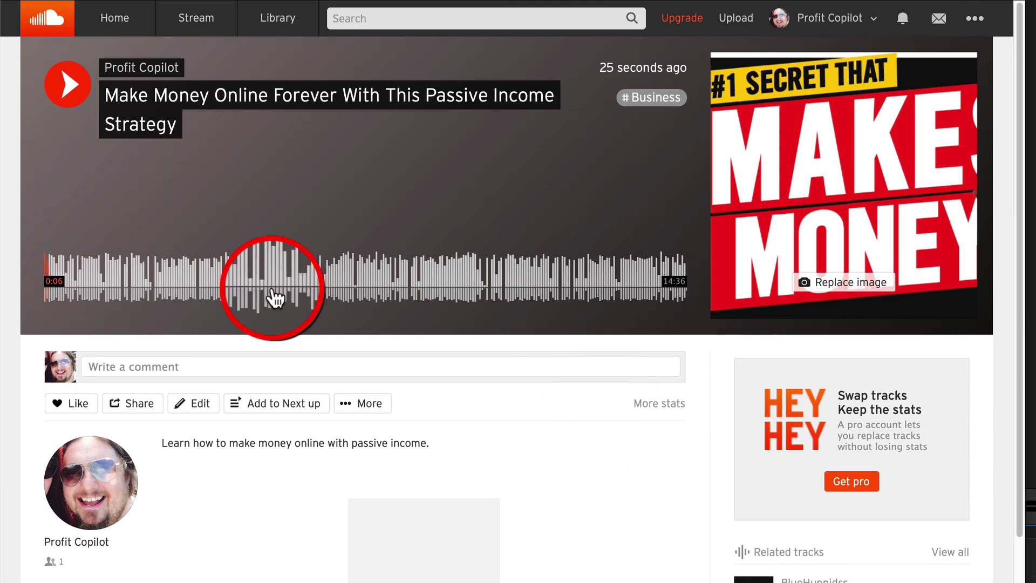
# Close the track's Edit dialog without changing the description, back on the published track page.
pyautogui.click(184, 406)
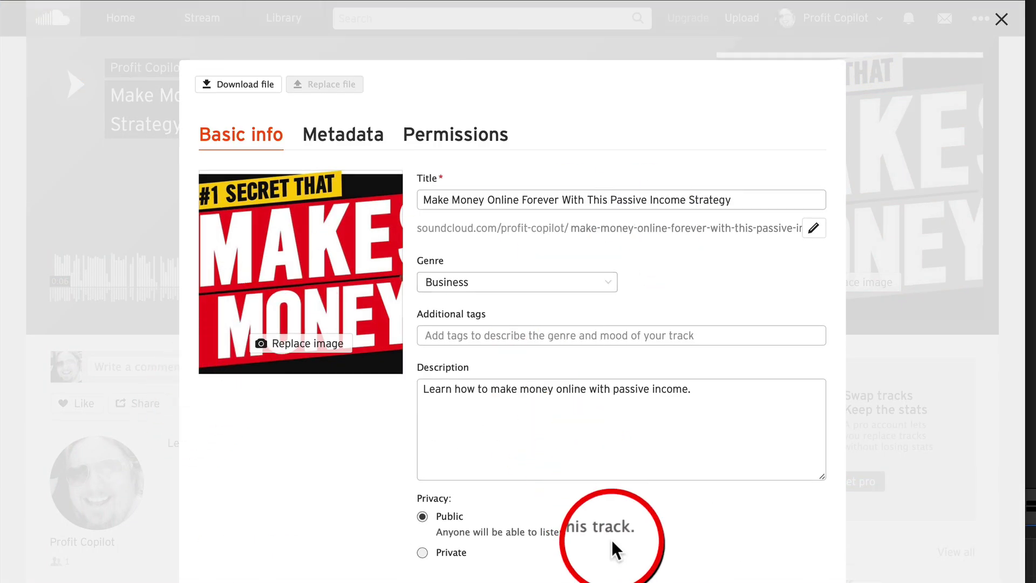
pyautogui.click(727, 419)
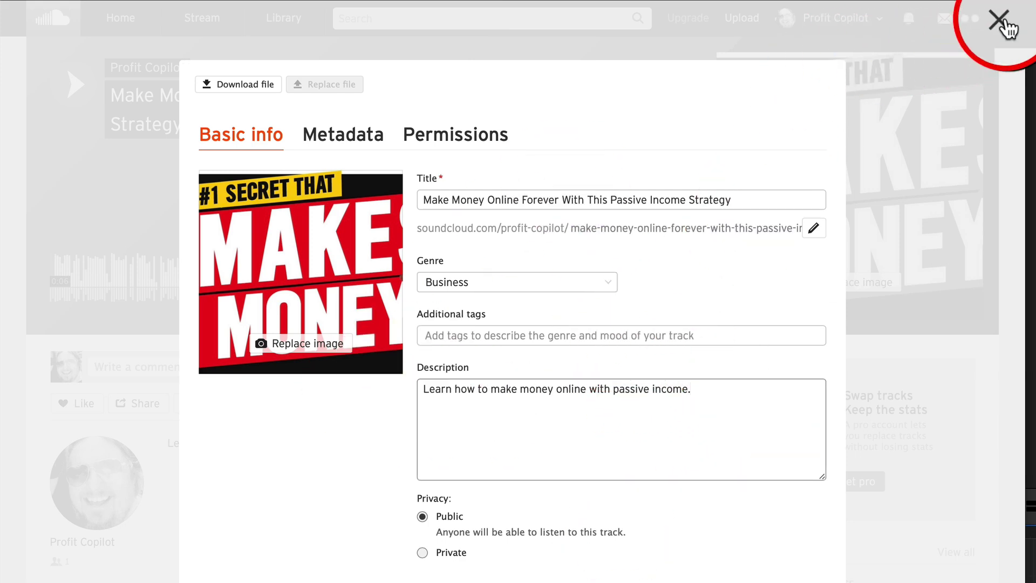
pyautogui.scroll(-5, 712, 132)
pyautogui.click(474, 519)
pyautogui.scroll(-2, 474, 519)
pyautogui.scroll(2, 474, 519)
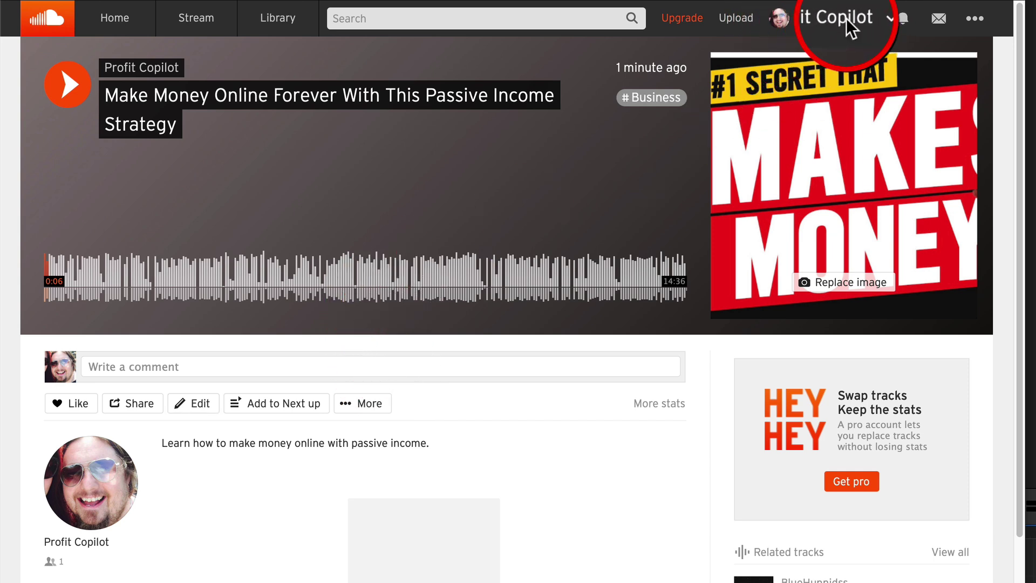
# Go to the account's profile page, dismiss the Share options, and open Edit your Profile.
pyautogui.click(816, 28)
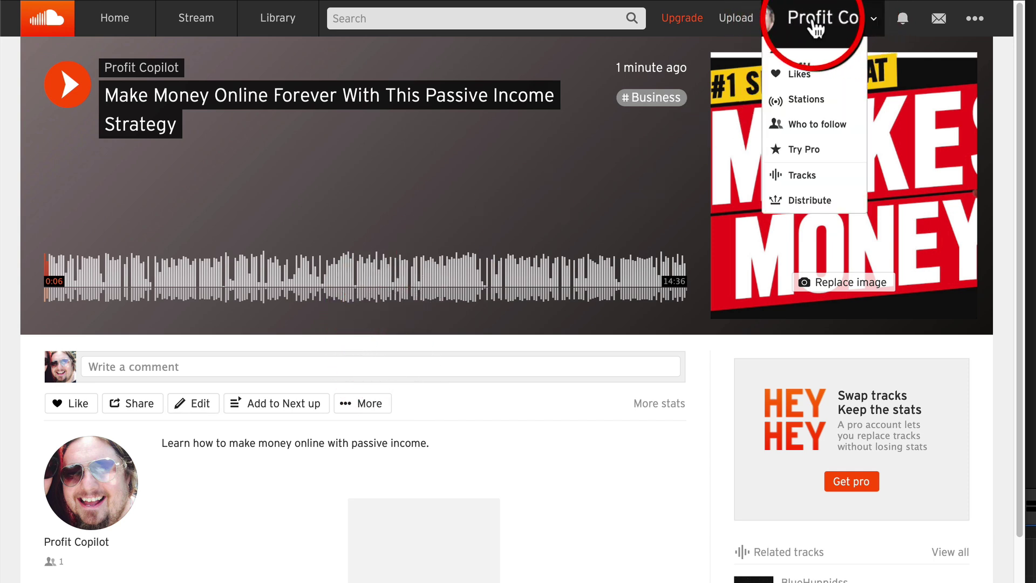
pyautogui.click(803, 54)
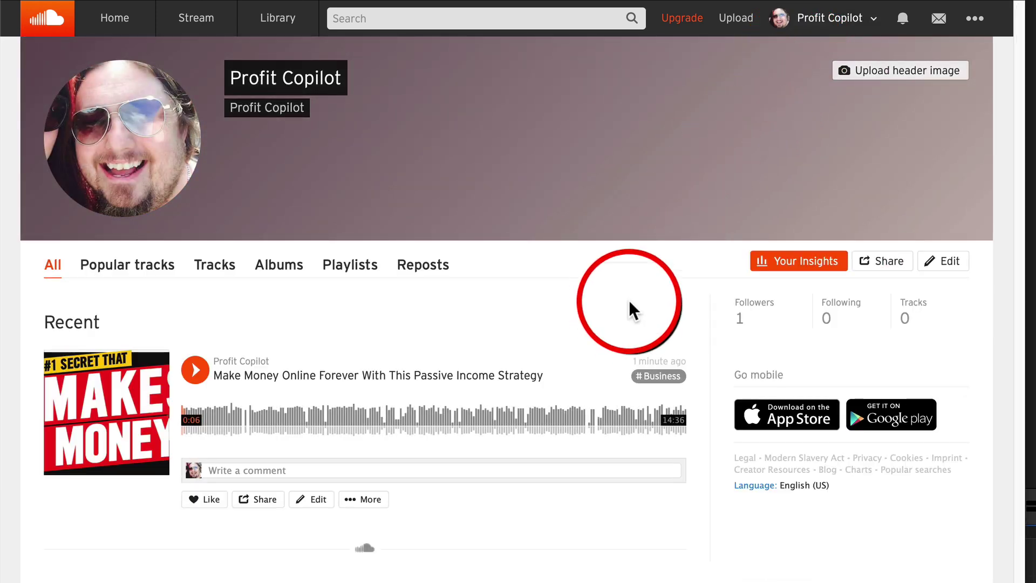
pyautogui.click(883, 266)
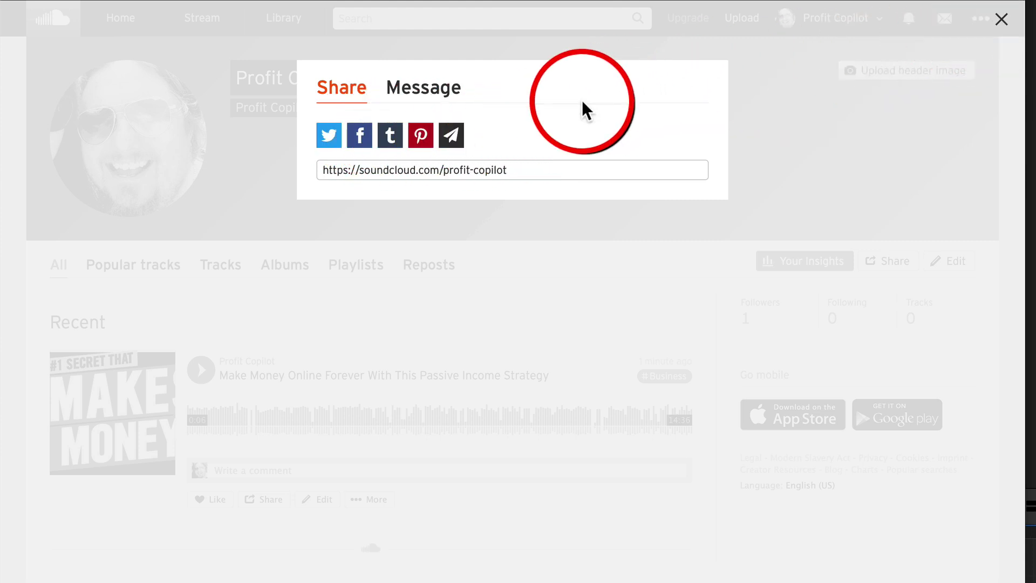
pyautogui.click(990, 24)
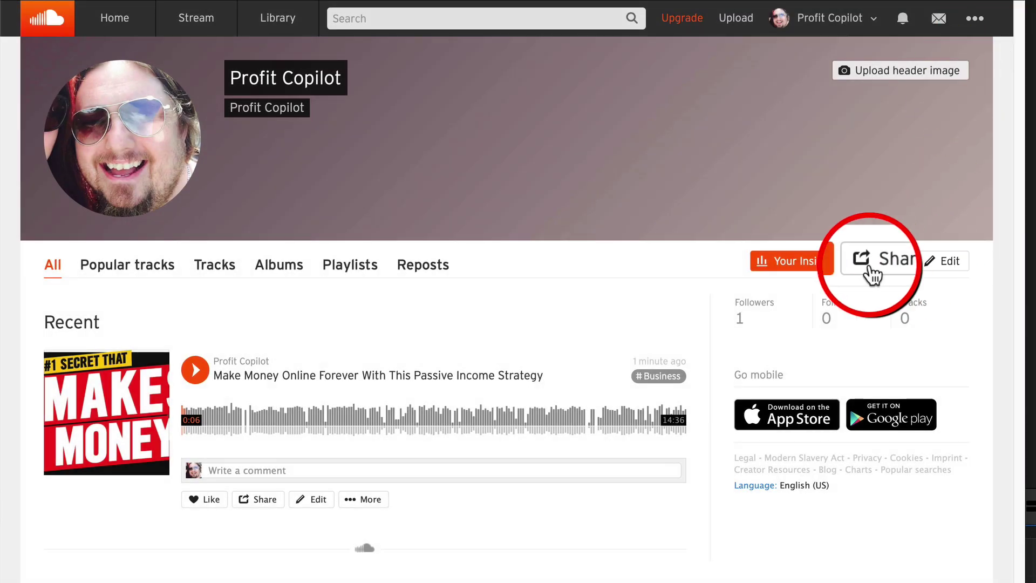
pyautogui.click(945, 262)
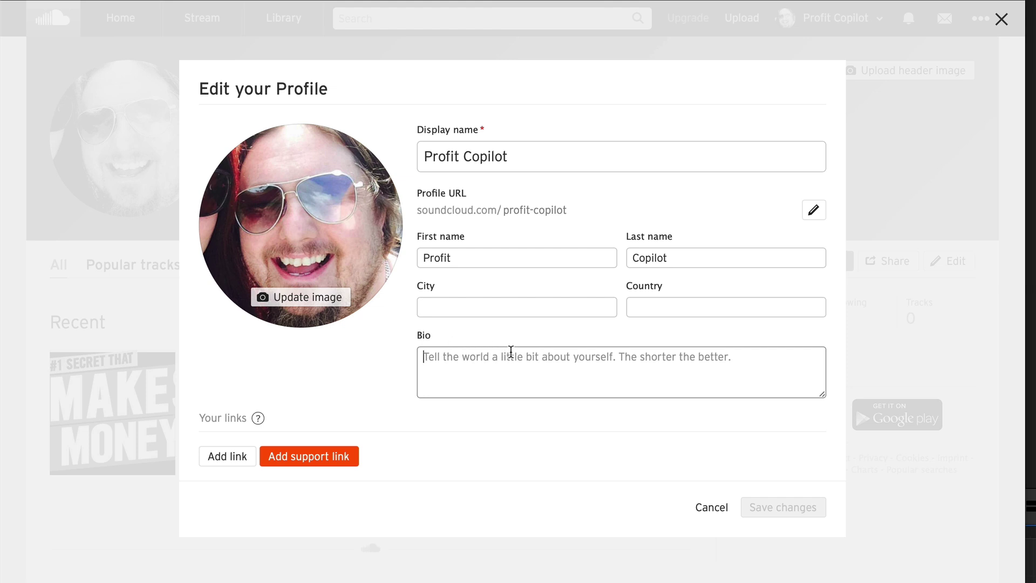
# Paste the bio about helping digital marketers, bloggers and entrepreneurs, and add a new profile link.
pyautogui.write('Profit Copilot is a resource for digital marketers, bloggers and entrepreneurs.')
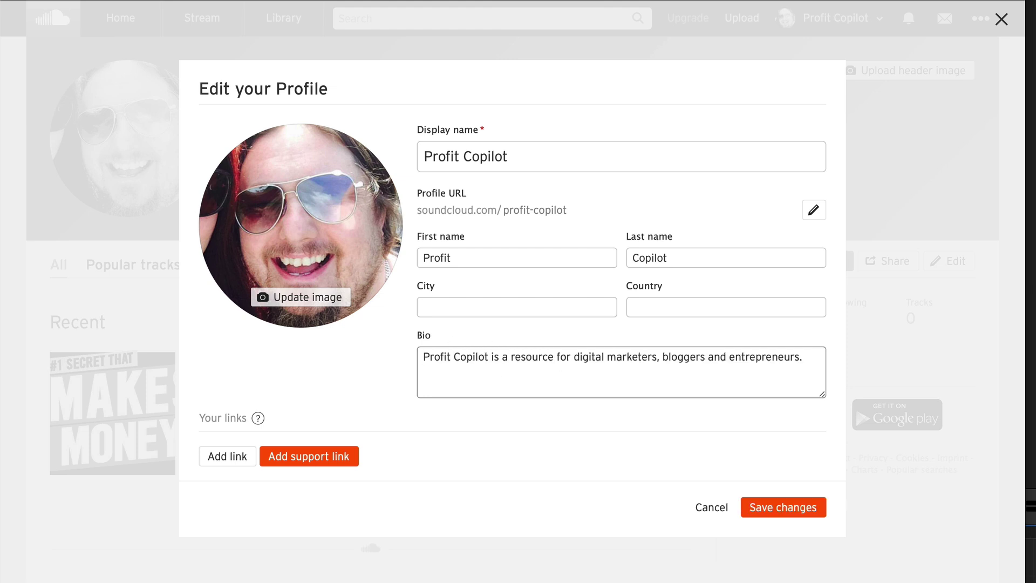
pyautogui.click(227, 456)
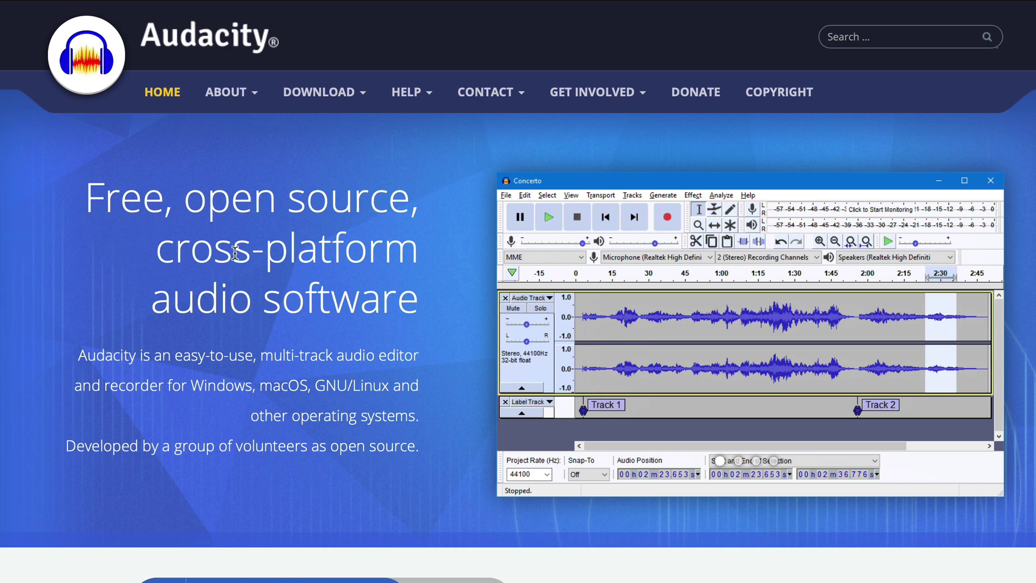
# Scroll down audacityteam.org and go to the Download Audacity page.
pyautogui.scroll(-5, 303, 371)
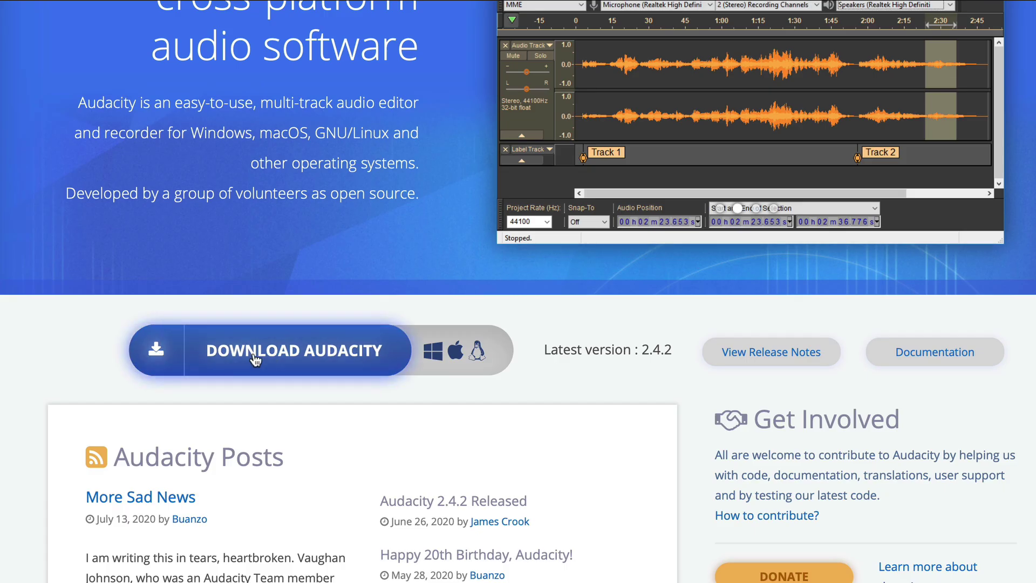
pyautogui.click(254, 361)
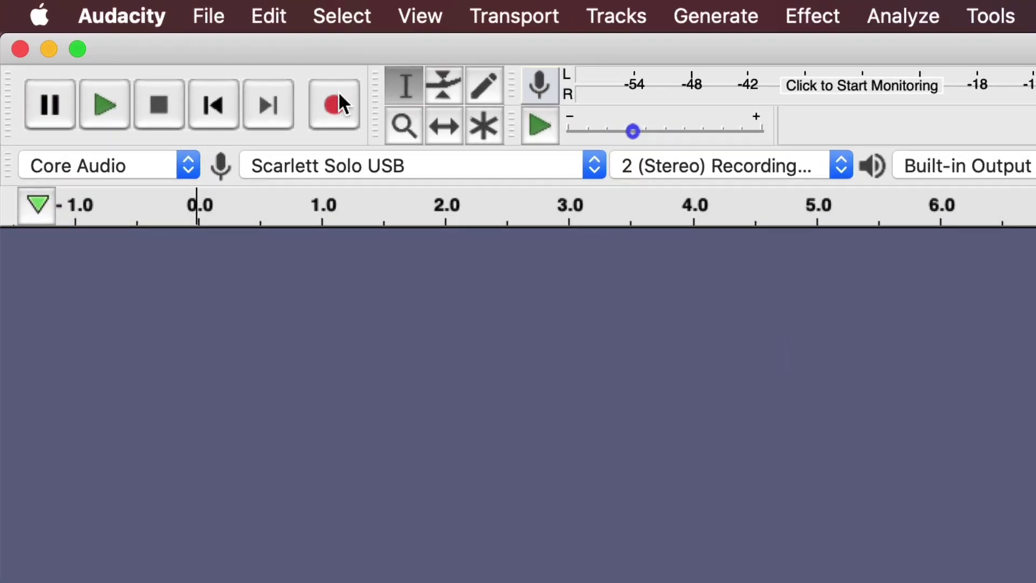
pyautogui.click(296, 178)
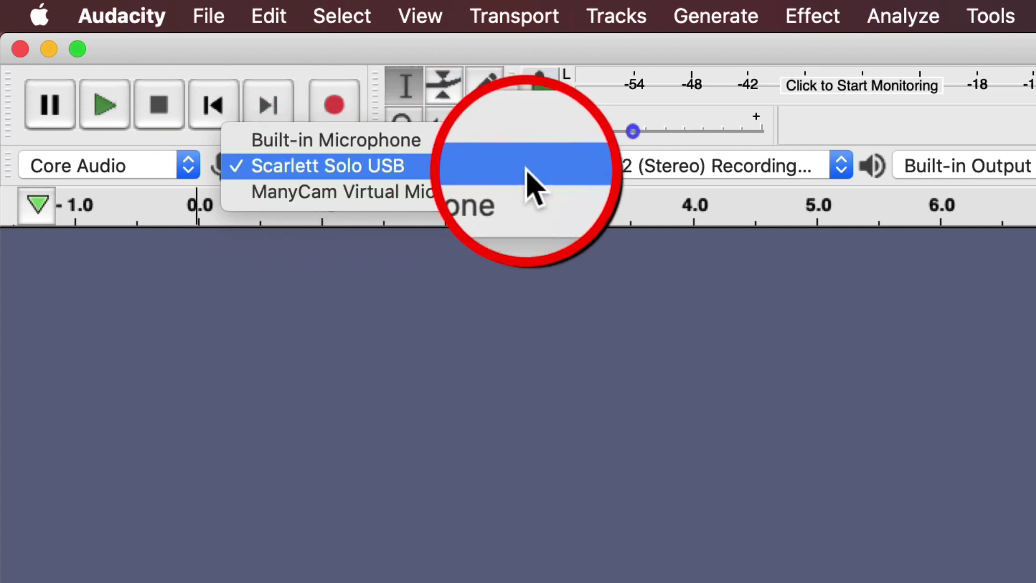
pyautogui.click(305, 172)
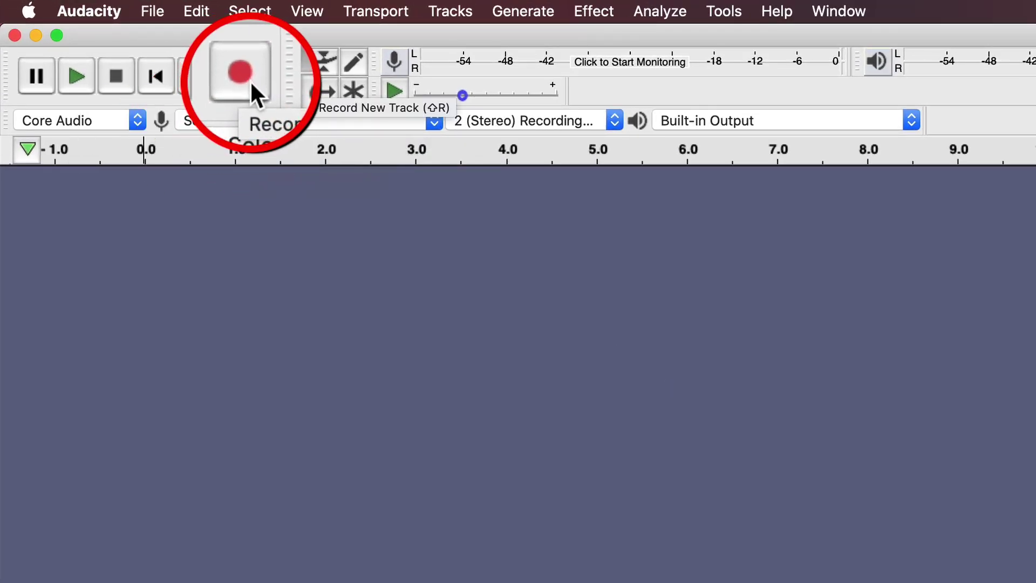
# Record about 9 seconds of speech onto a new stereo track.
pyautogui.click(246, 81)
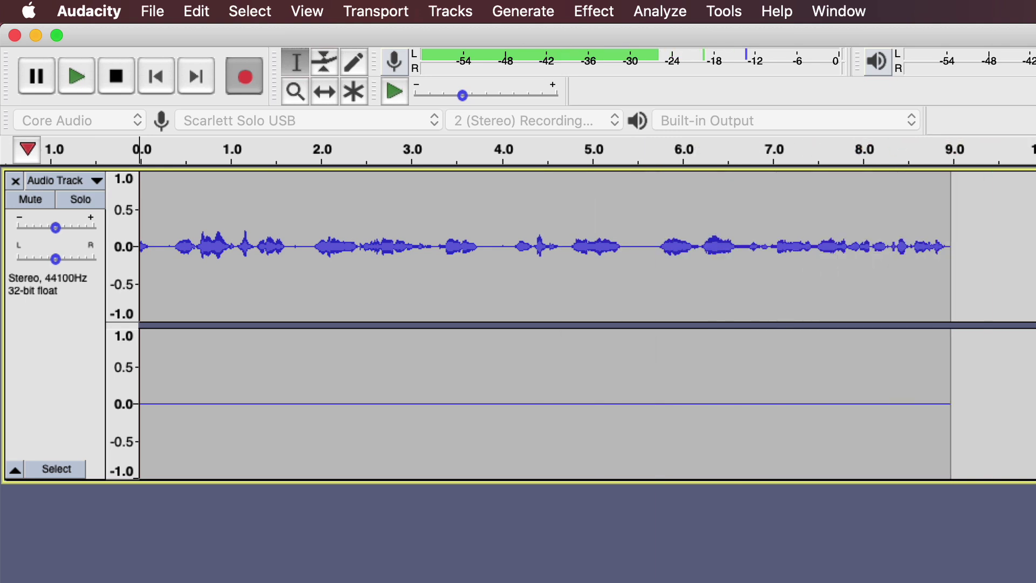
pyautogui.click(117, 89)
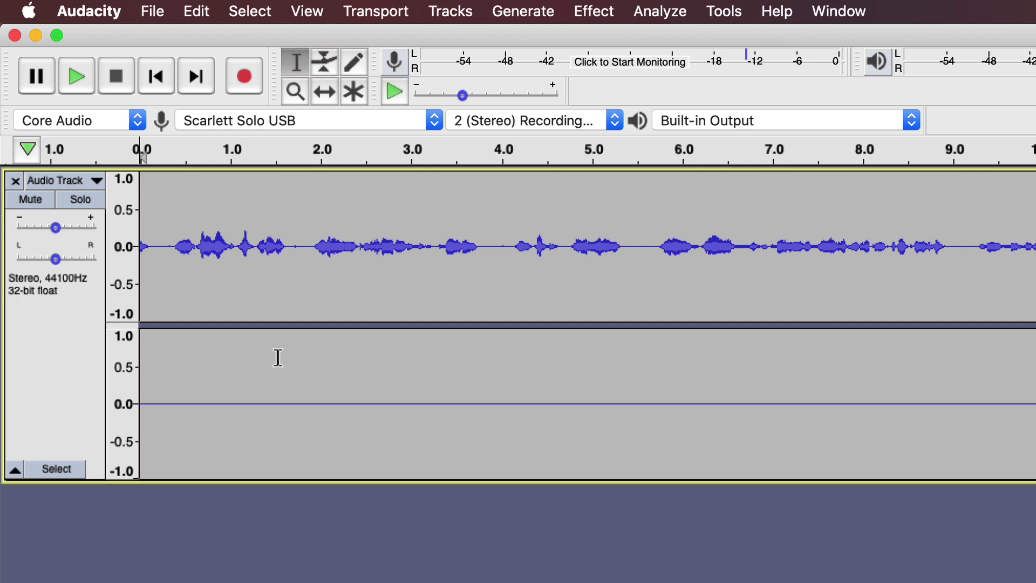
# Start an MP3 export of the recording, keeping quality at Standard 170–210 kbps.
pyautogui.click(153, 12)
pyautogui.moveTo(186, 162)
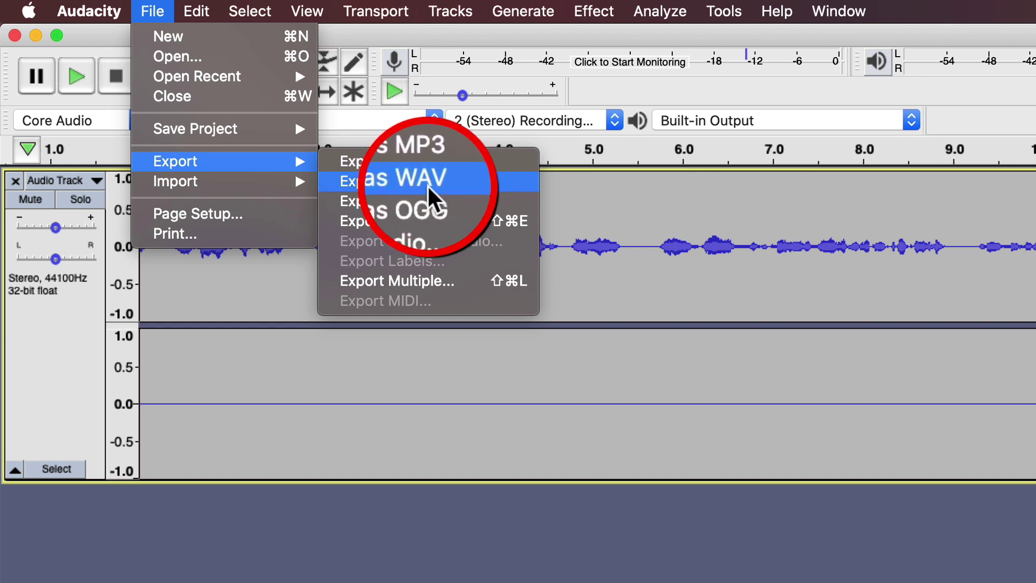
pyautogui.click(421, 157)
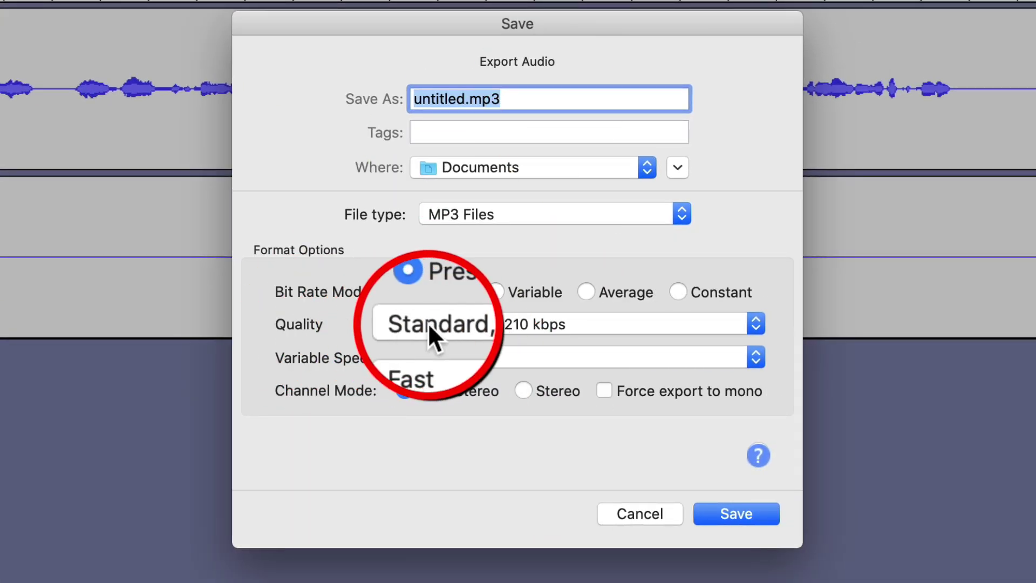
pyautogui.click(506, 323)
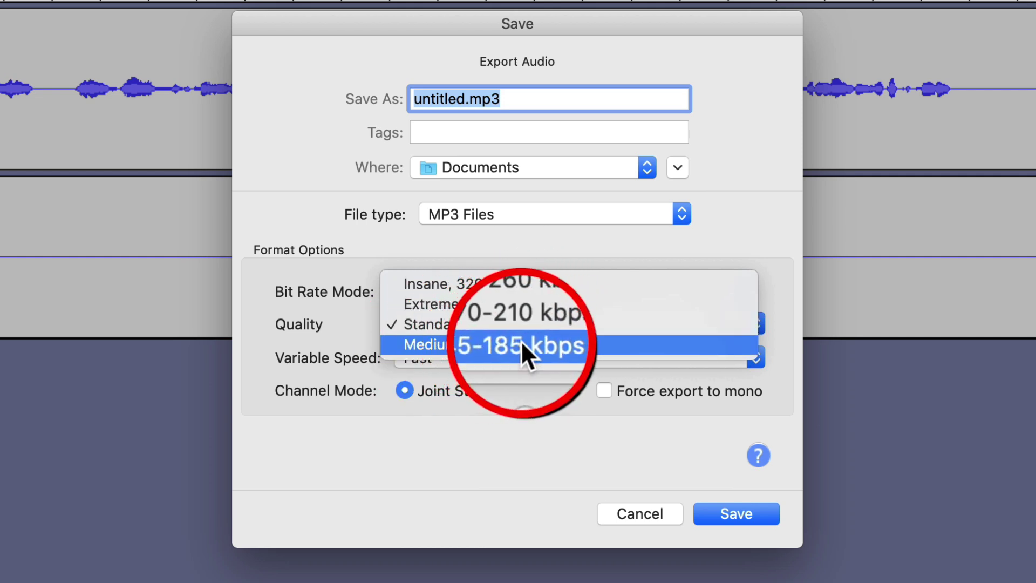
pyautogui.press('Escape')
# Rename the export file from 'untitled' to make-money-forever.
pyautogui.click(469, 105)
pyautogui.doubleClick(432, 99)
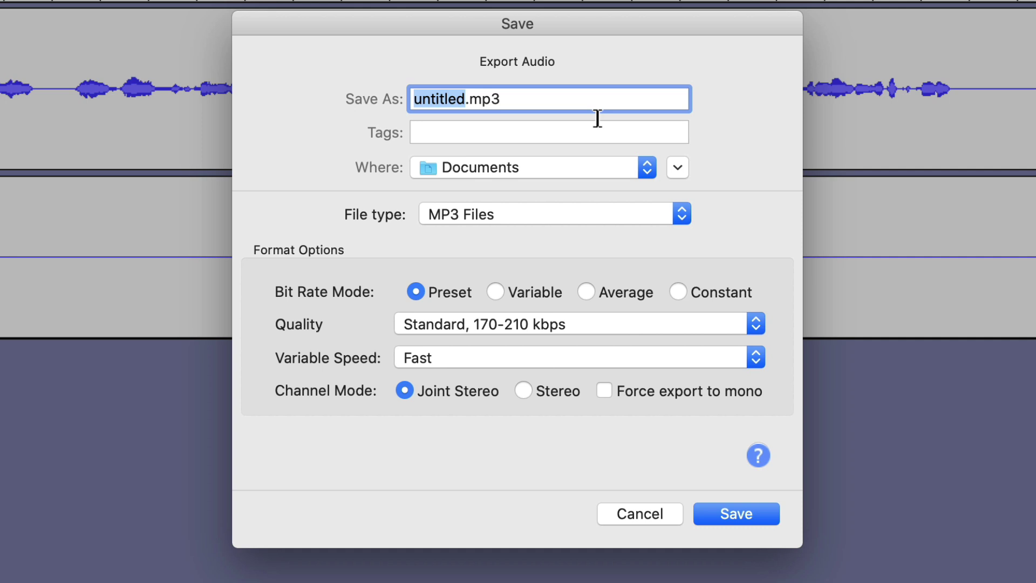
pyautogui.write('m')
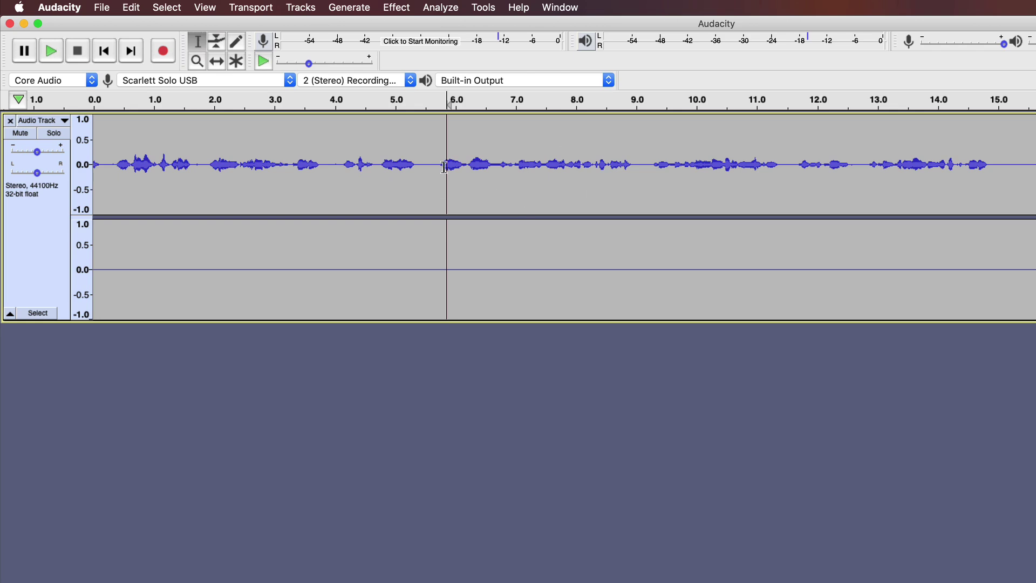
# Select about 5.8 s to 11.2 s of the recording and choose Export Selected Audio.
pyautogui.moveTo(440, 163); pyautogui.dragTo(640, 164)
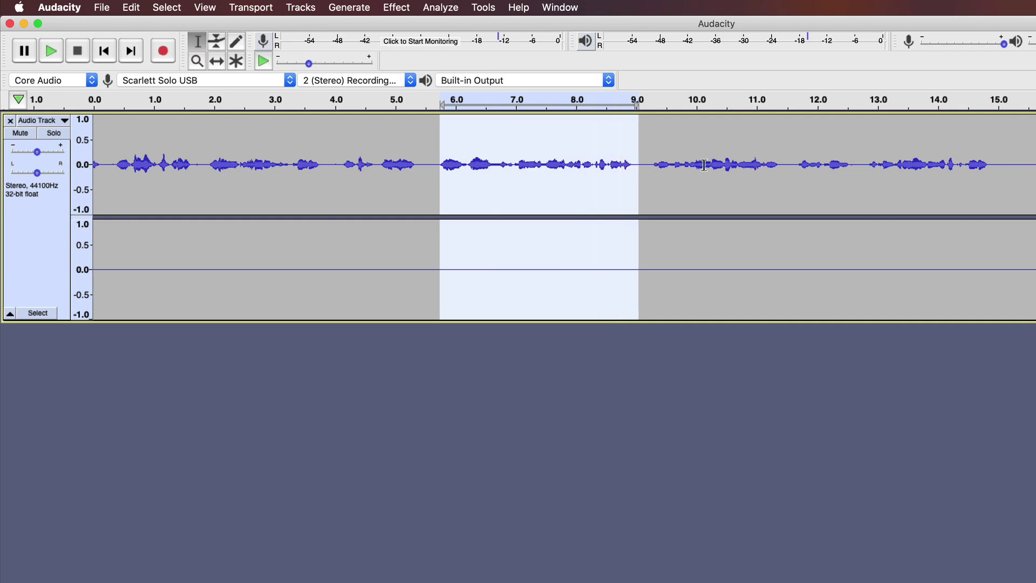
pyautogui.moveTo(714, 165); pyautogui.dragTo(778, 165)
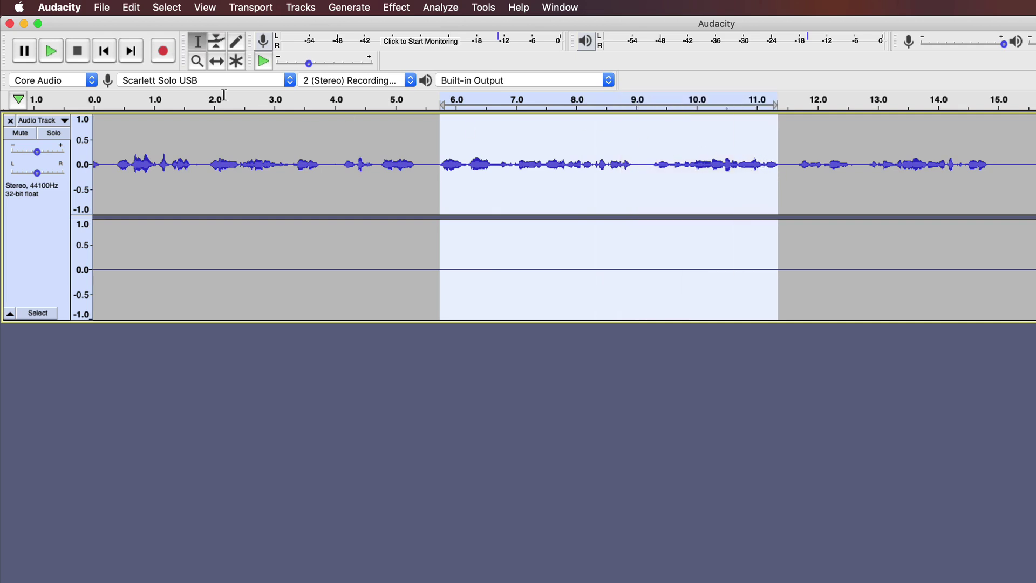
pyautogui.click(103, 8)
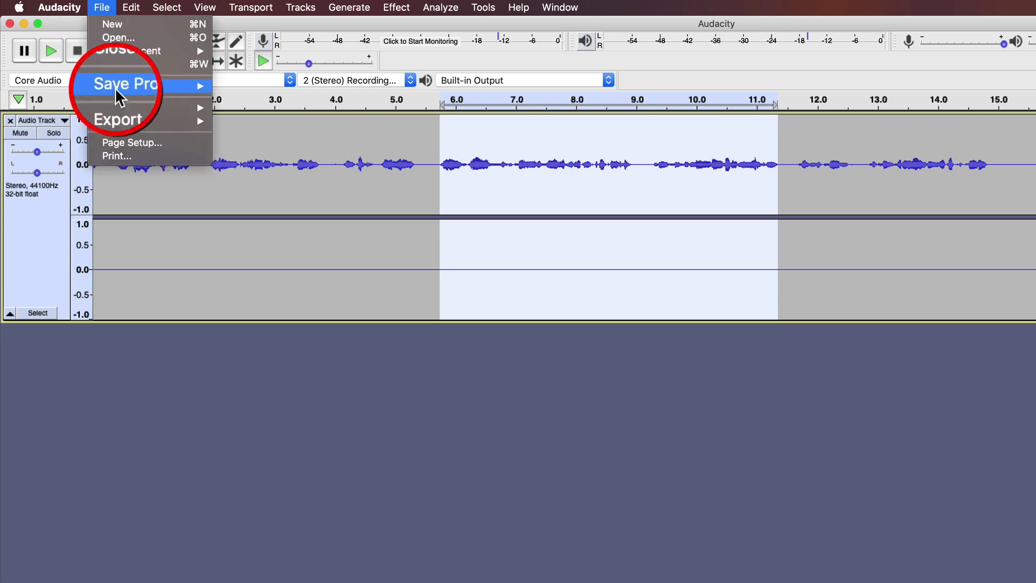
pyautogui.moveTo(115, 111)
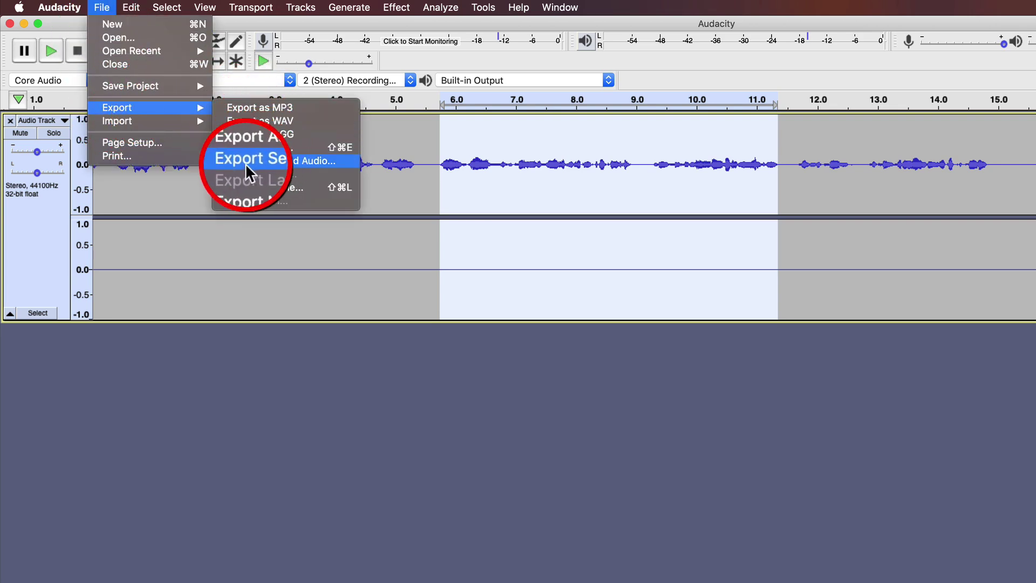
pyautogui.click(292, 170)
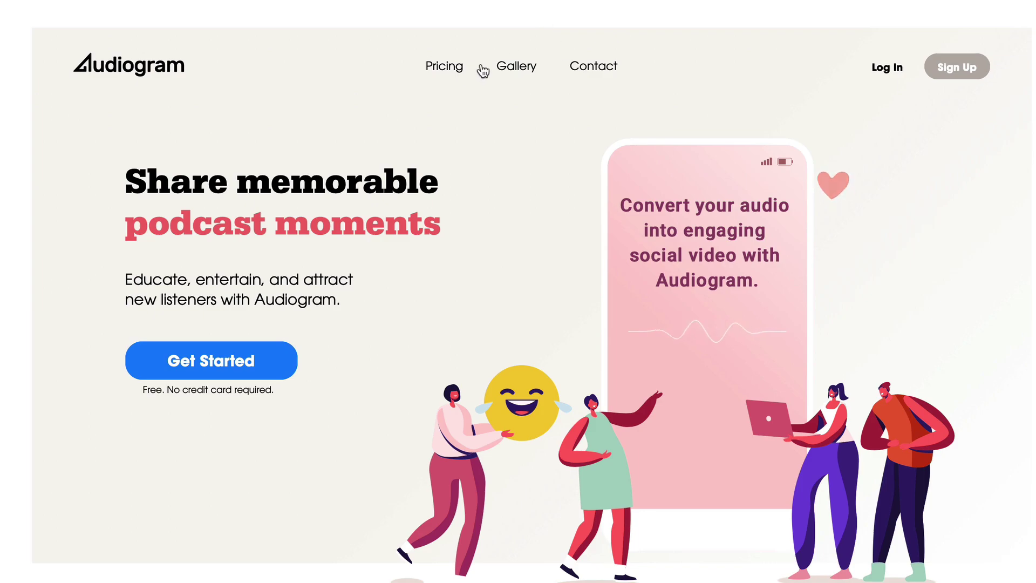
# Open Audiogram's Pricing and scroll to the Free, Pro ($19/month) and Elite ($29/month) plans.
pyautogui.click(478, 40)
pyautogui.scroll(-3, 658, 441)
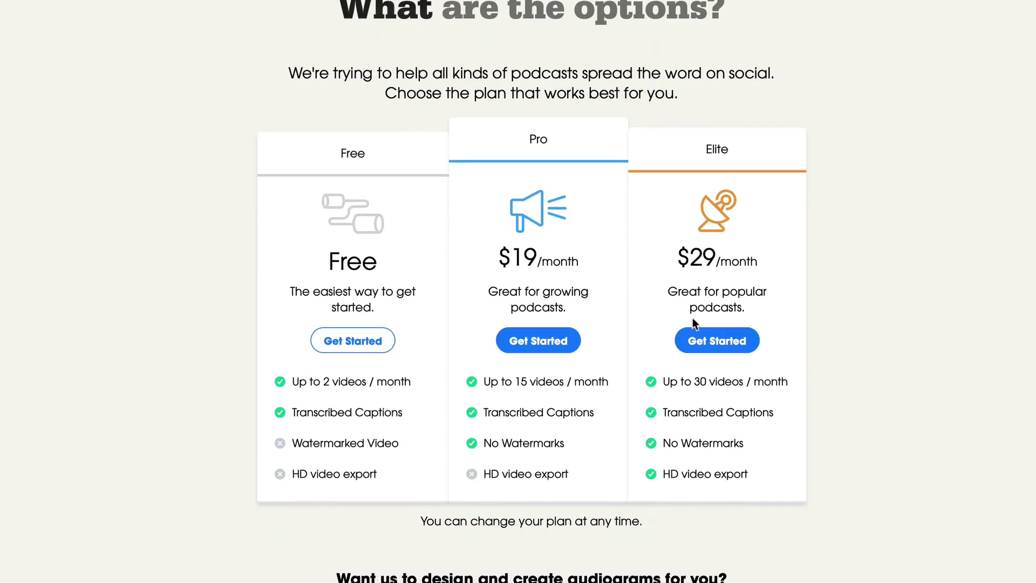
pyautogui.scroll(3, 381, 241)
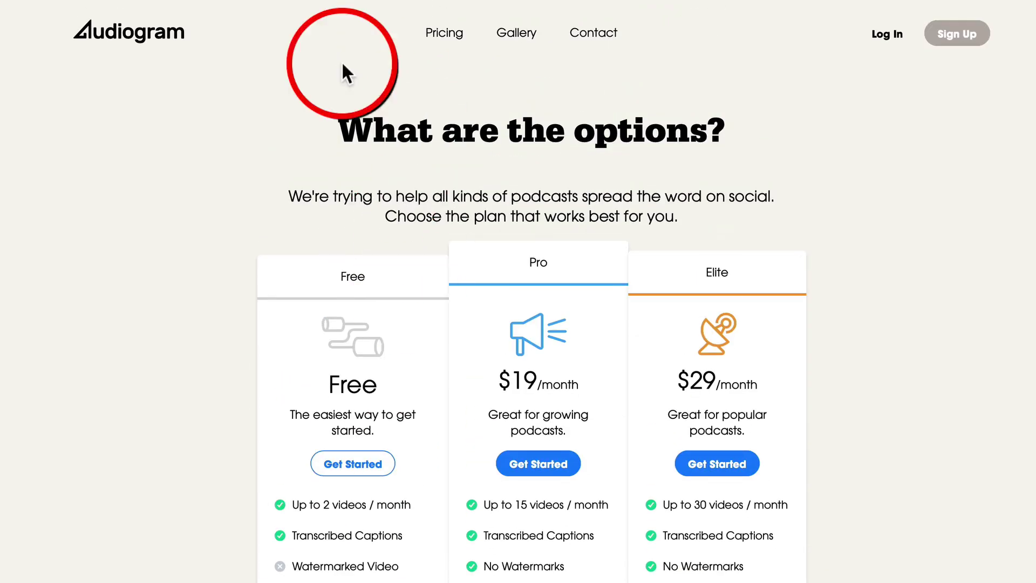
pyautogui.scroll(-2, 308, 480)
pyautogui.scroll(-1, 314, 496)
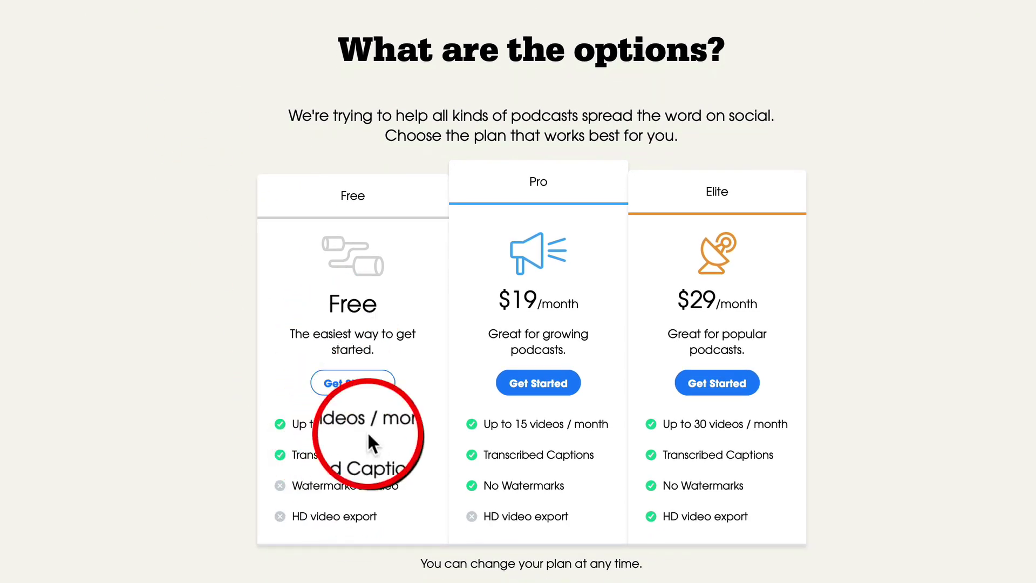
# Browse Wavve's Free, Alpha, Beta and Gamma plan cards, then go to the Create dashboard.
pyautogui.click(691, 1)
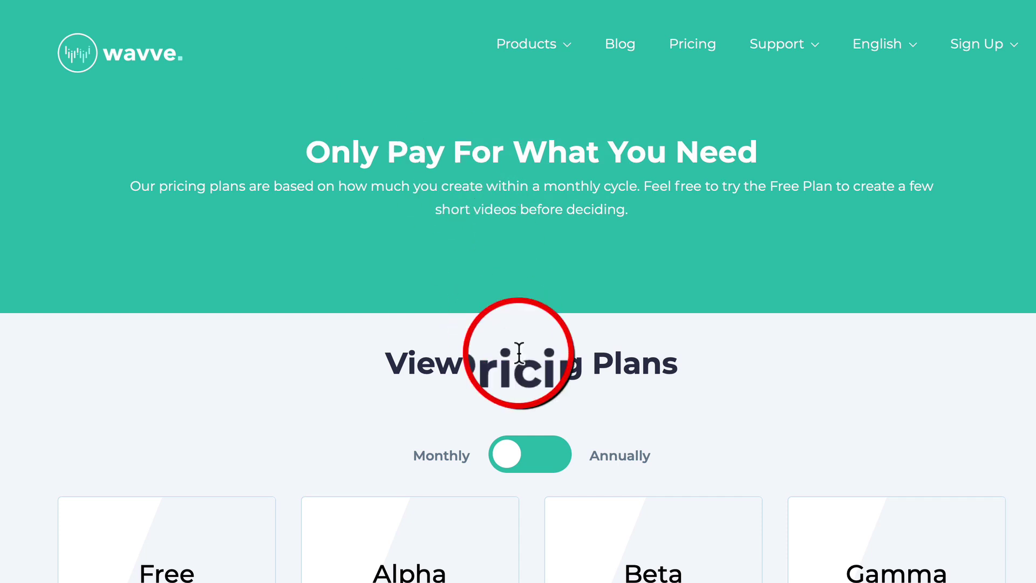
pyautogui.scroll(-8, 518, 356)
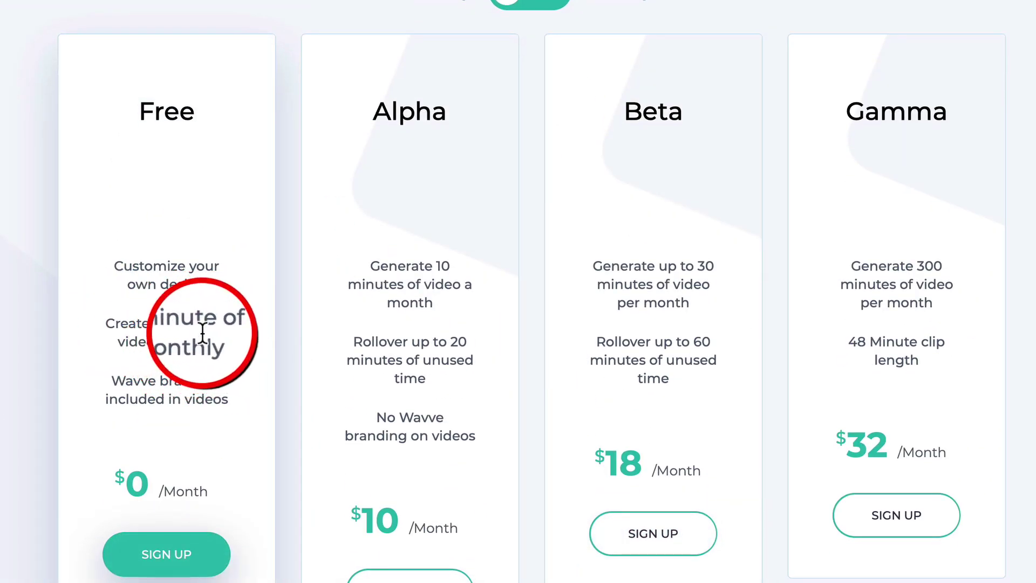
pyautogui.scroll(1, 208, 358)
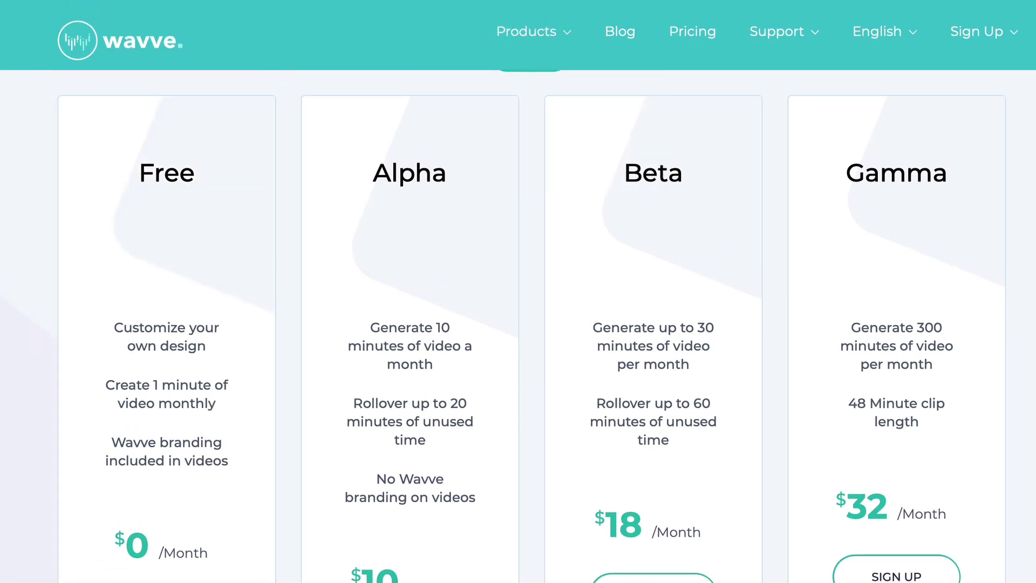
pyautogui.click(570, 4)
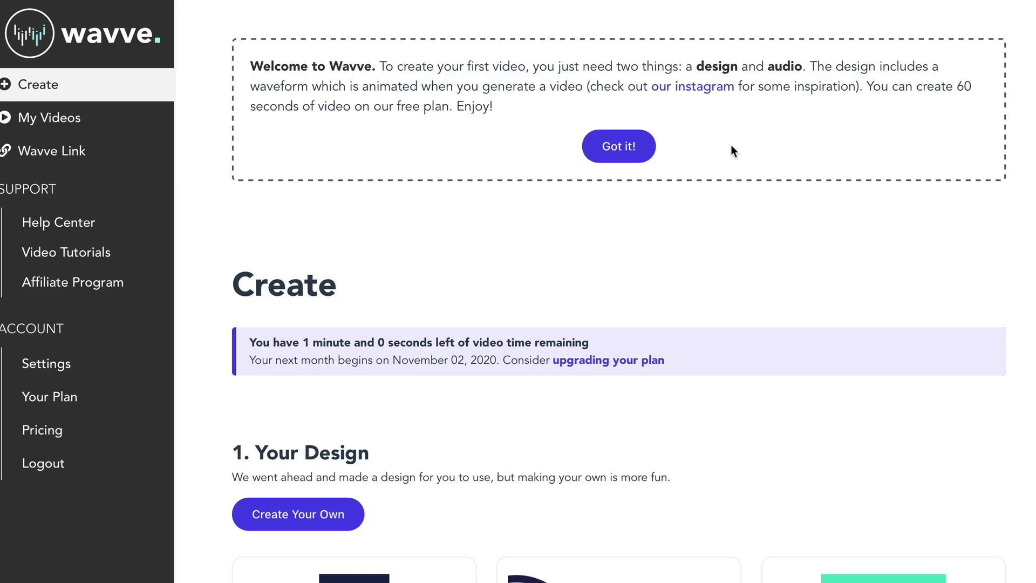
# Choose the tall microphone New Episode design and scroll down to the Your Audio section.
pyautogui.scroll(-5, 485, 215)
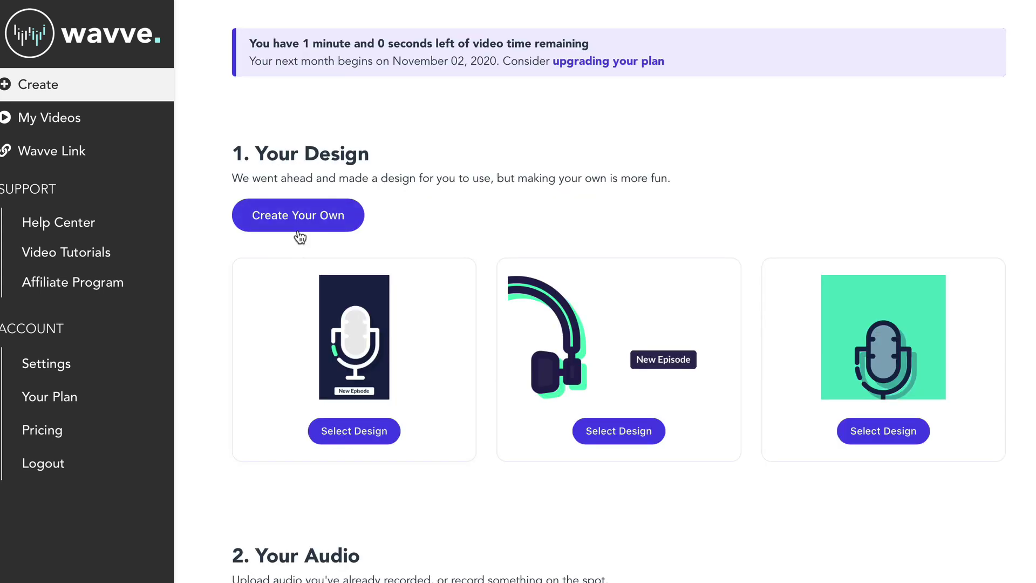
pyautogui.scroll(1, 351, 160)
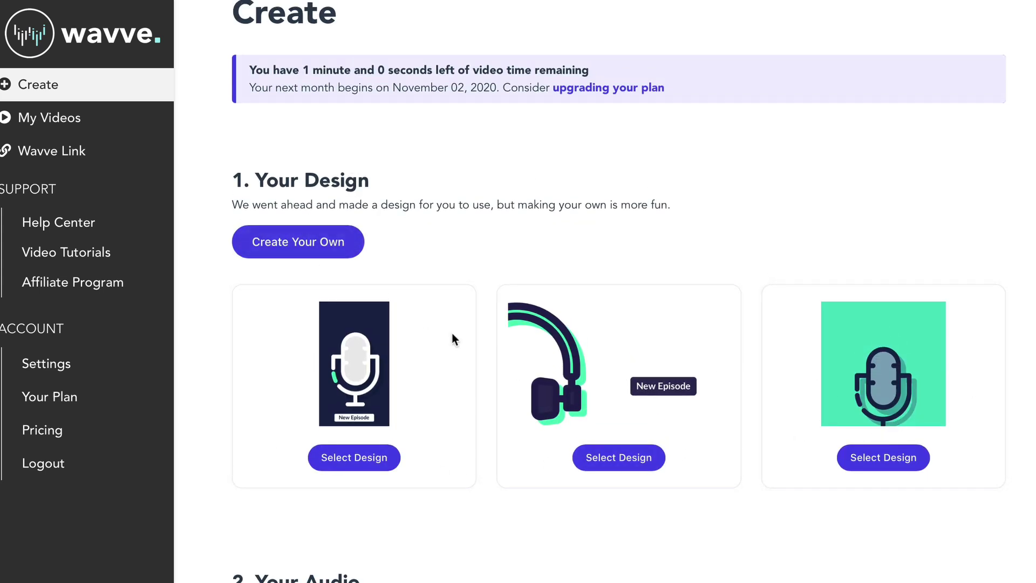
pyautogui.scroll(-1, 392, 410)
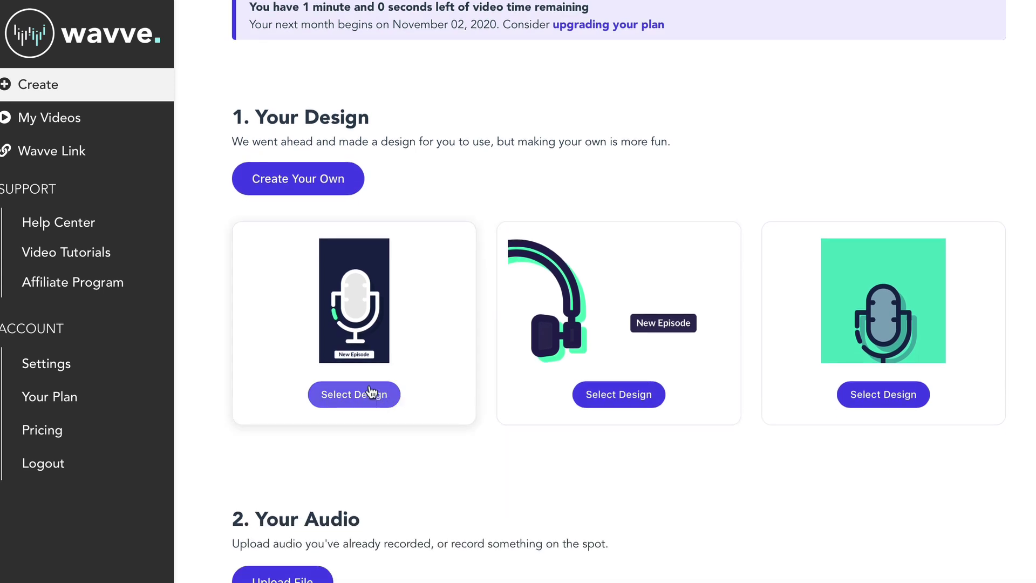
pyautogui.click(368, 391)
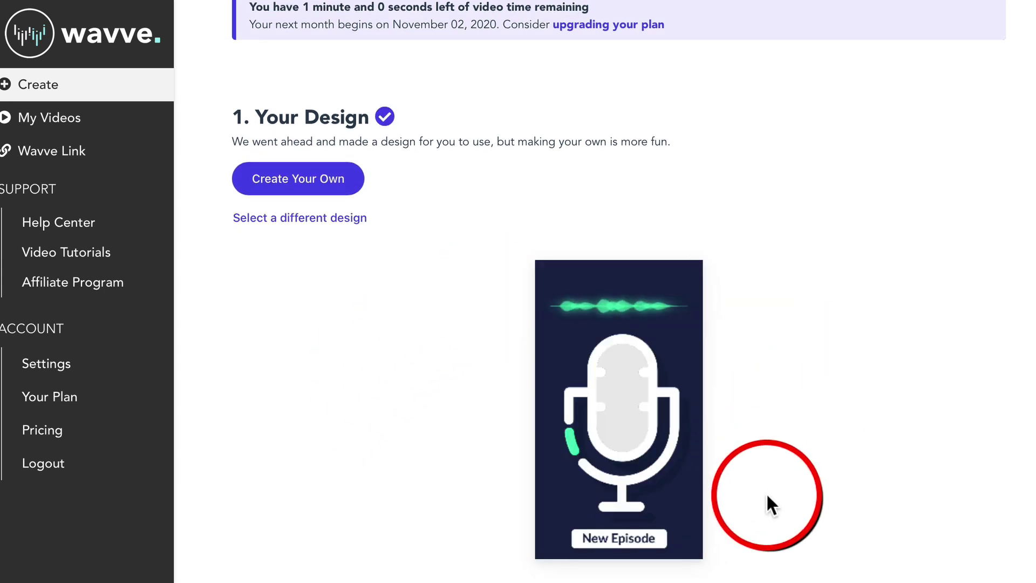
pyautogui.scroll(-1, 662, 251)
pyautogui.scroll(-2, 649, 471)
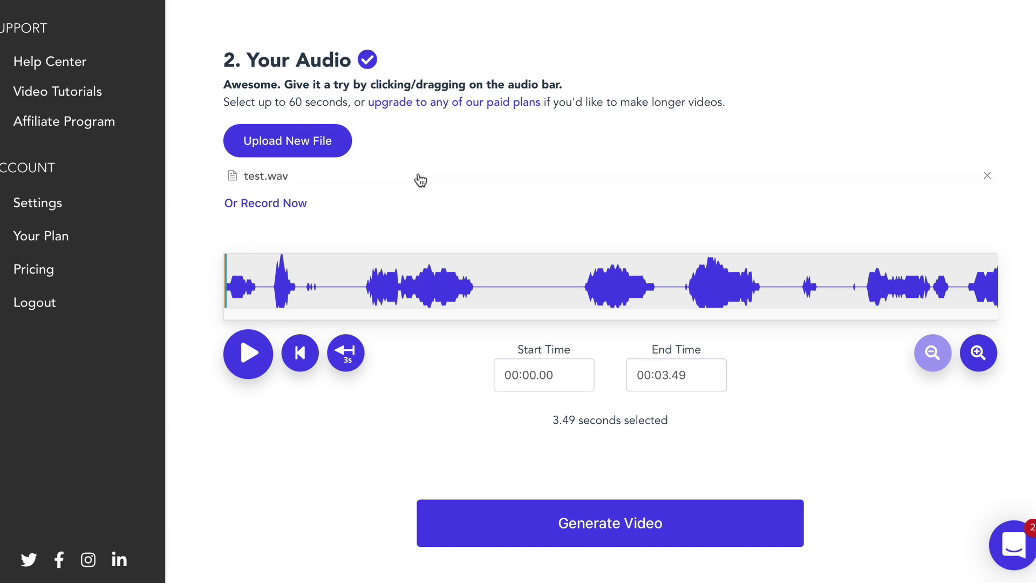
# Generate the audiogram video from the clip, then edit its title and add a tag.
pyautogui.click(588, 500)
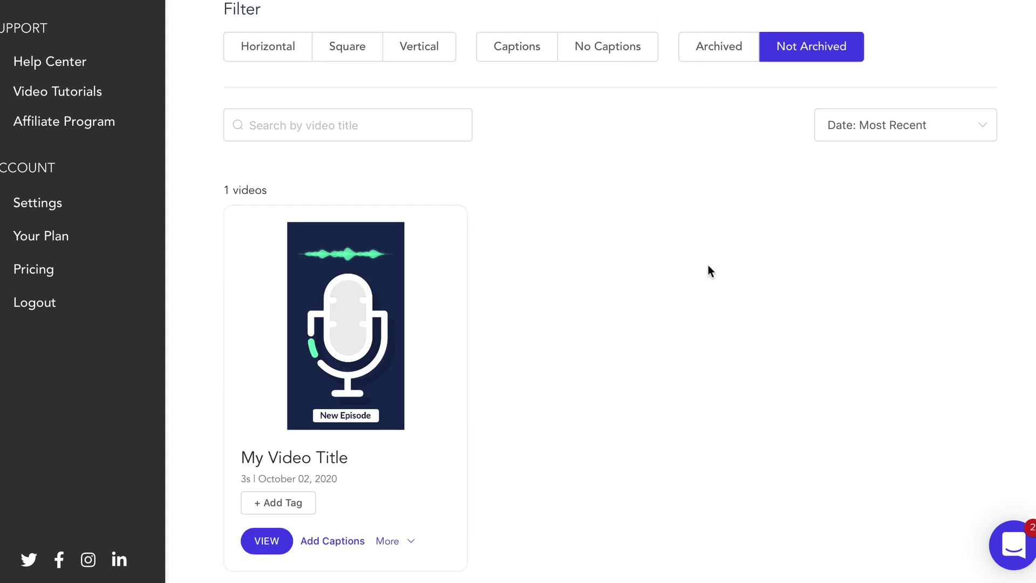
pyautogui.scroll(-1, 652, 268)
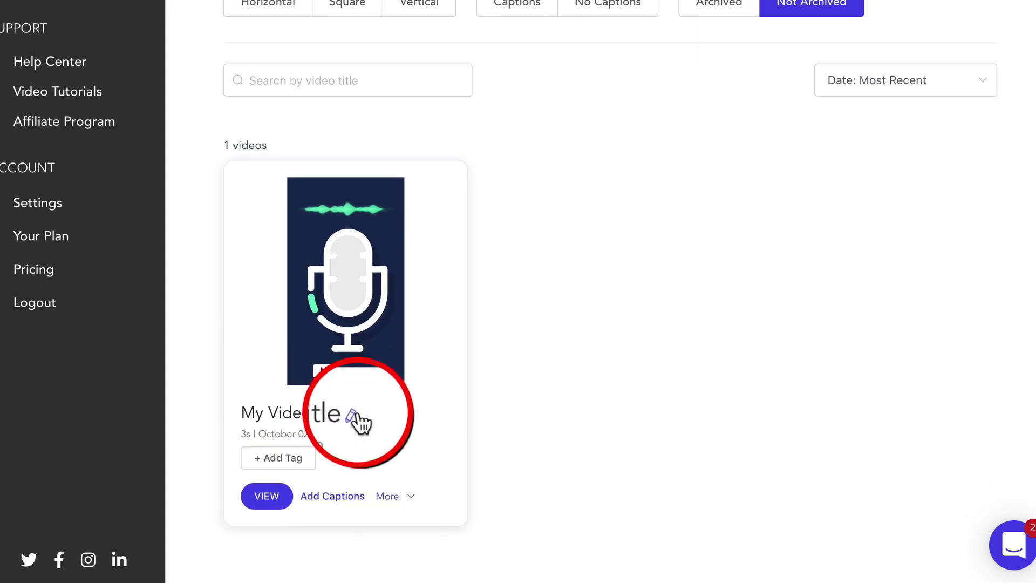
pyautogui.click(353, 417)
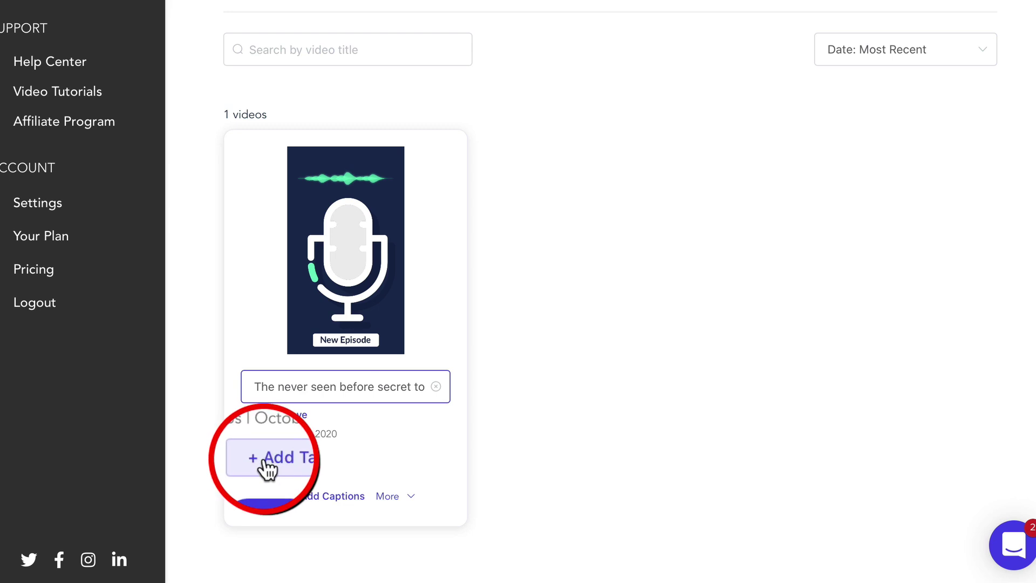
pyautogui.click(267, 468)
# Play the preview of the 3-second New Episode video and download it as MP4.
pyautogui.click(353, 345)
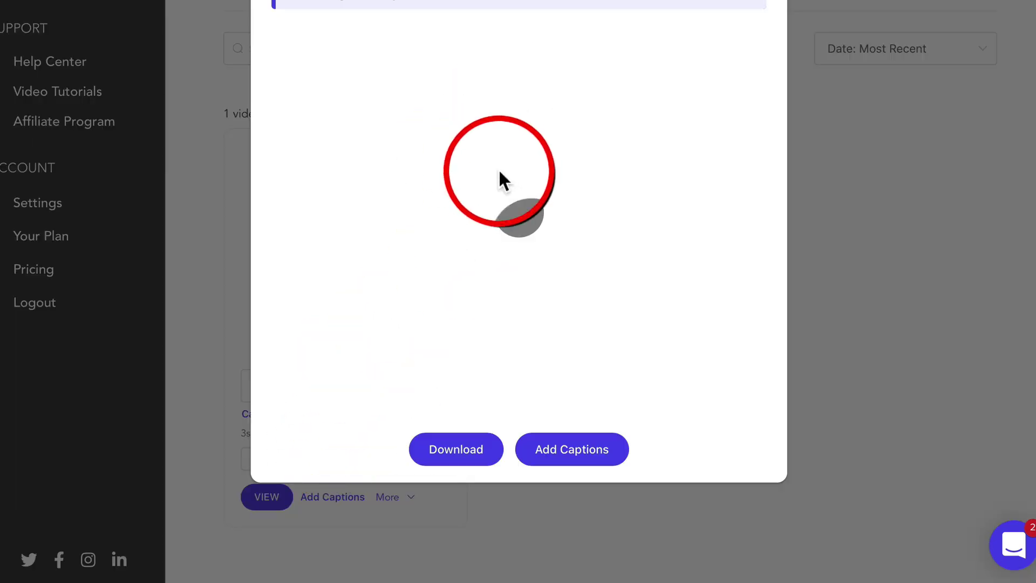
pyautogui.click(520, 213)
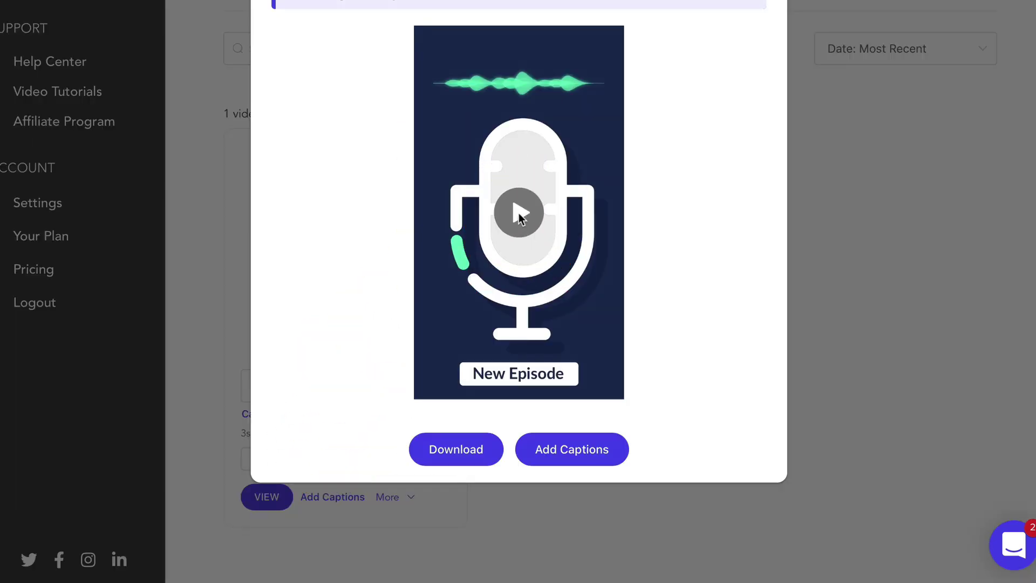
pyautogui.click(461, 456)
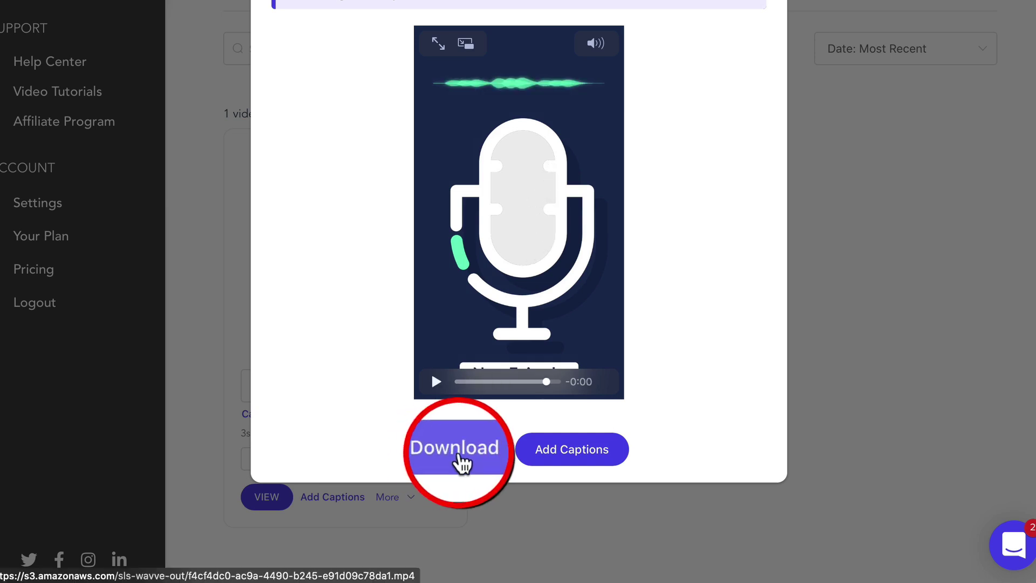